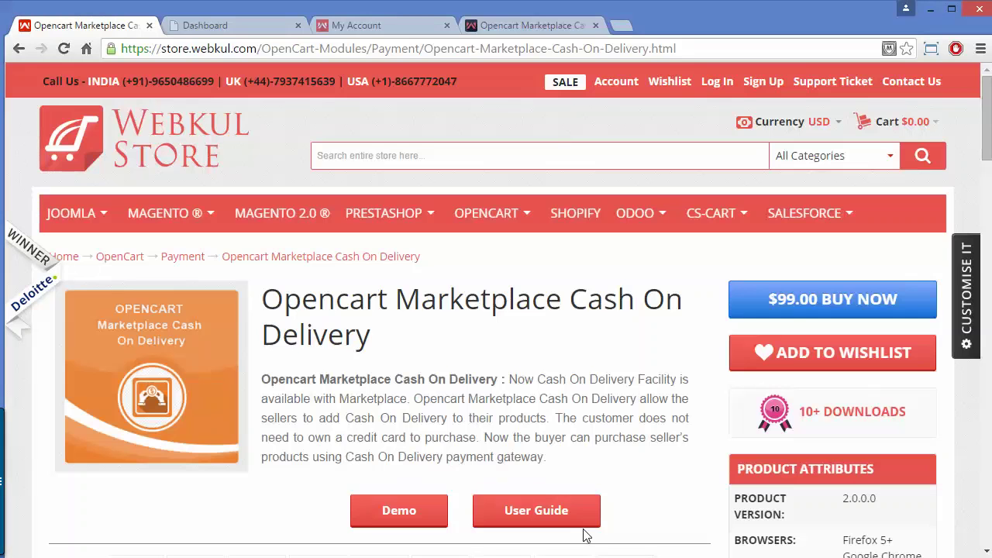
- Switch to the OpenCart admin dashboard and open the Cash On Delivery payment method's settings for editing
key("ctrl+Tab")
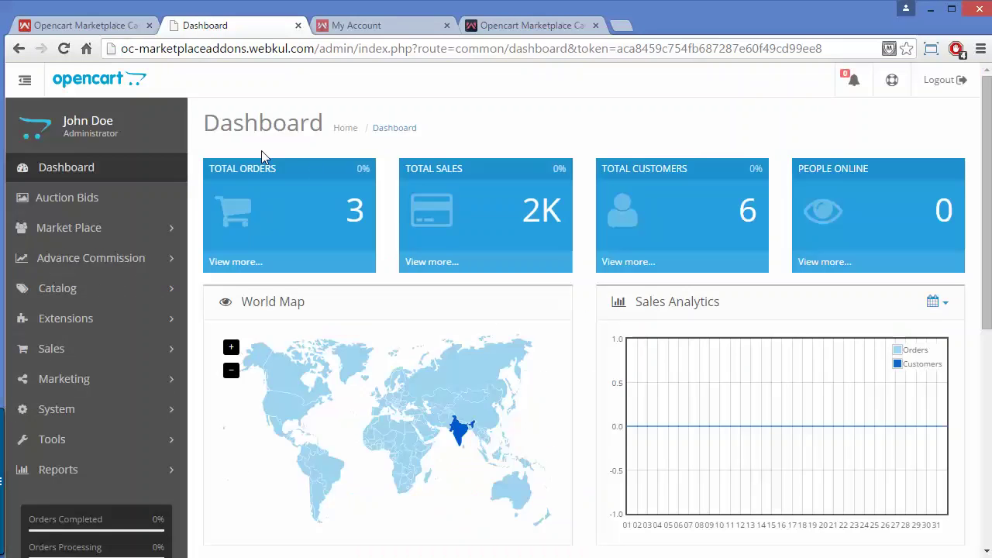
left_click(138, 321)
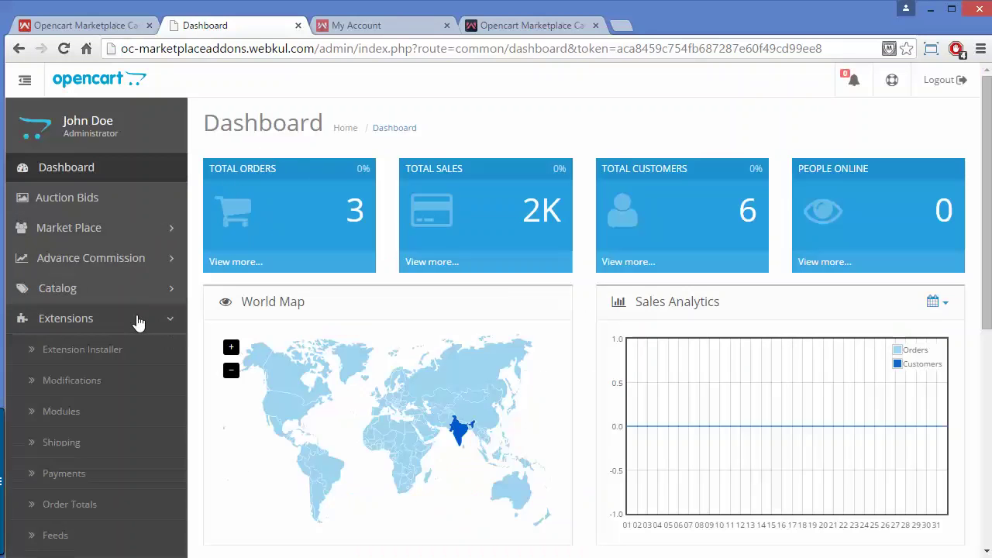
left_click(118, 477)
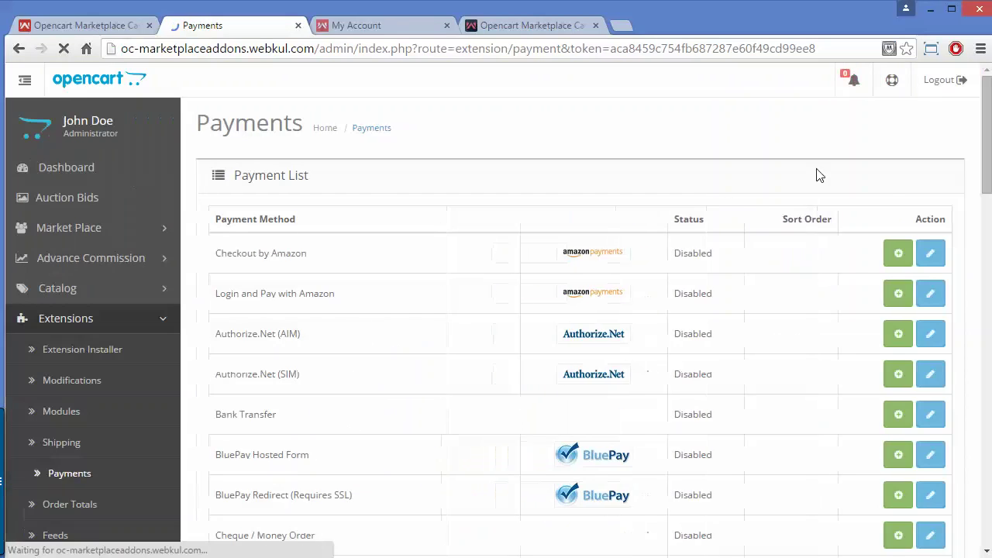
left_click_drag(990, 132, 990, 202)
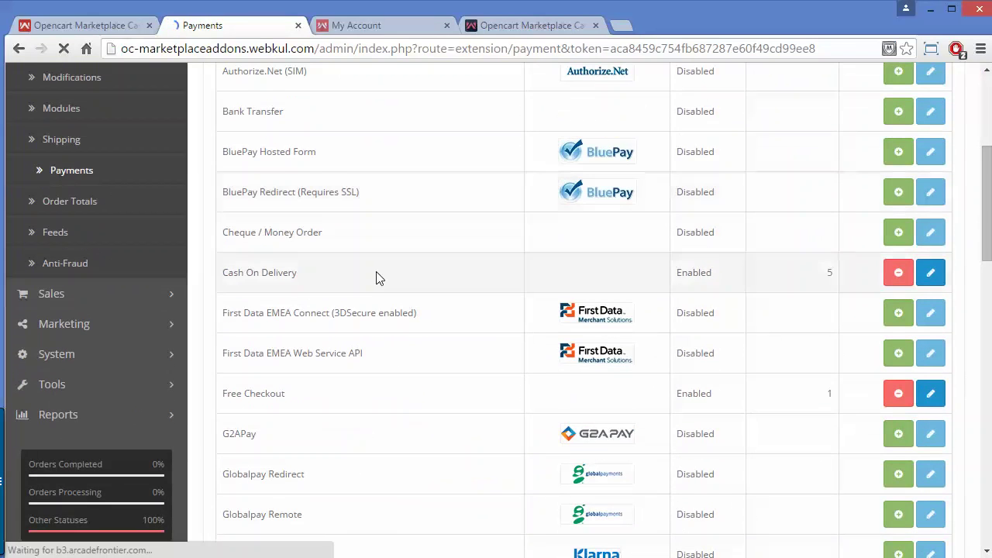
left_click(930, 276)
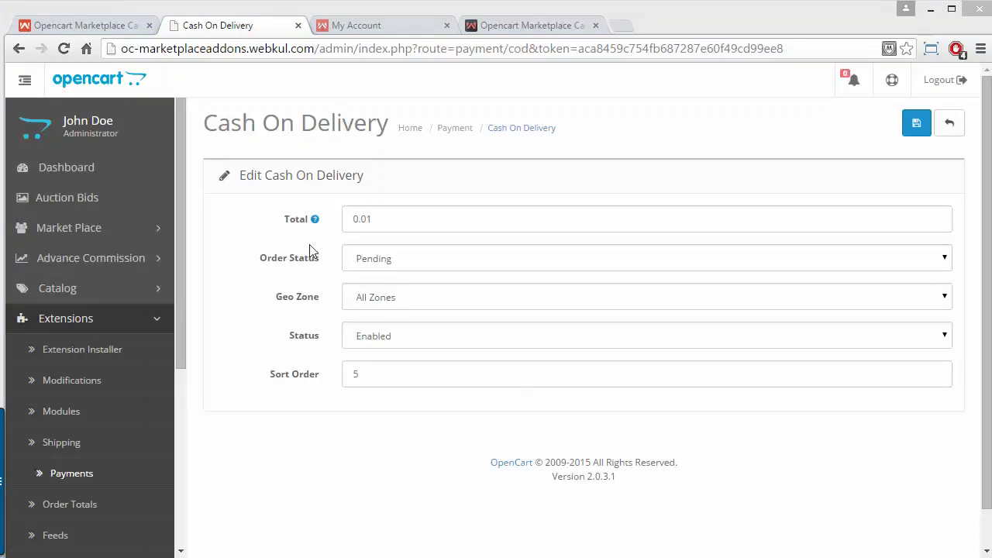
- Examine the total, order status, geo zone and status options of the Cash On Delivery payment method
left_click(383, 218)
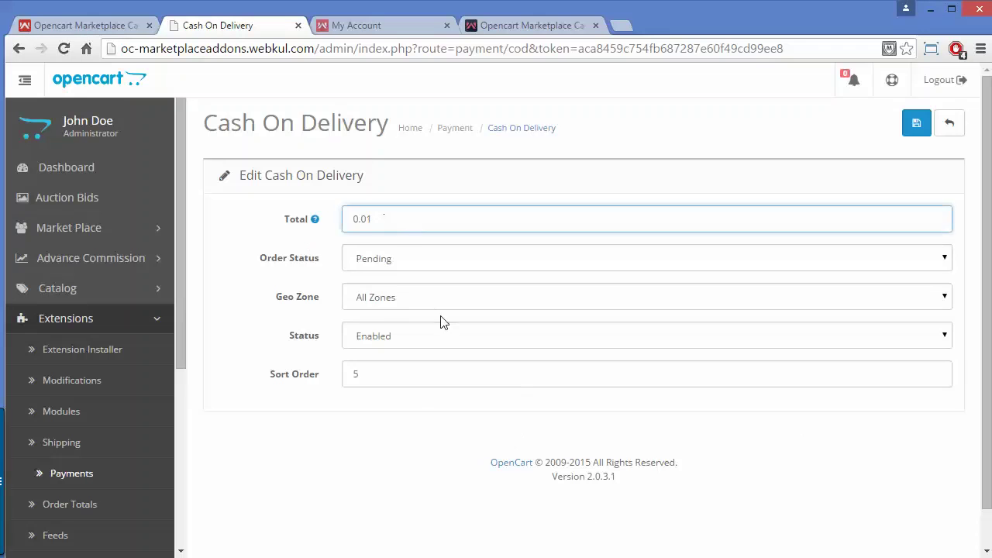
left_click(419, 264)
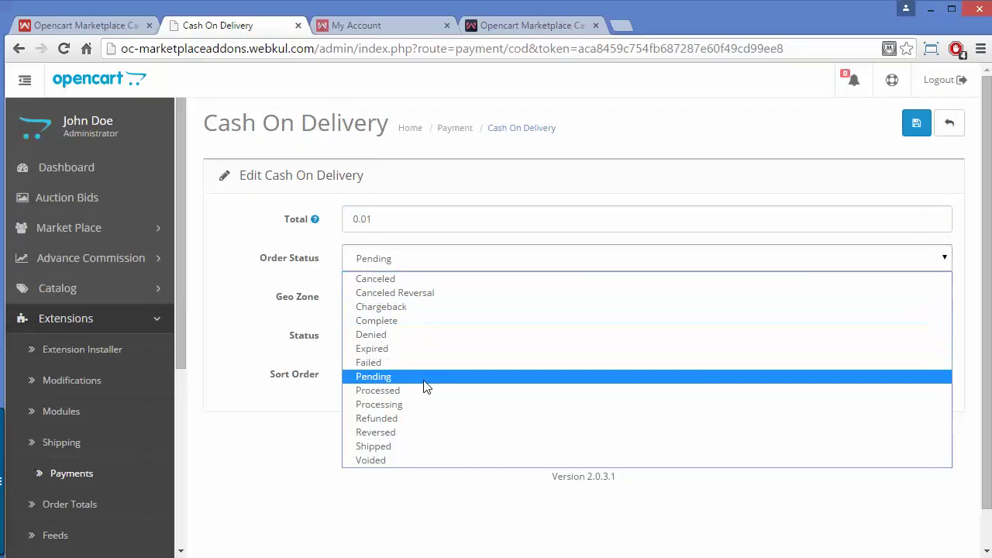
left_click(424, 379)
left_click(410, 276)
left_click(417, 258)
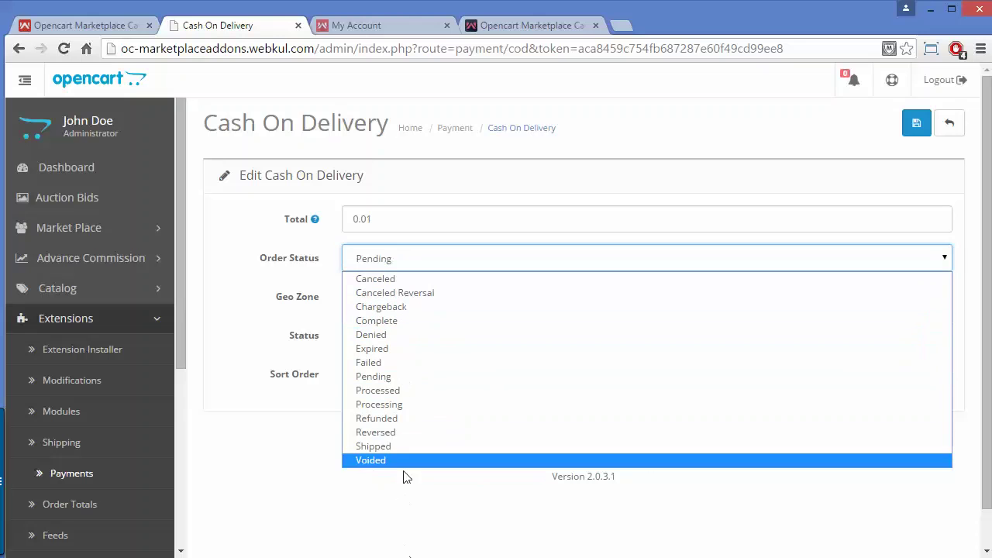
left_click(228, 290)
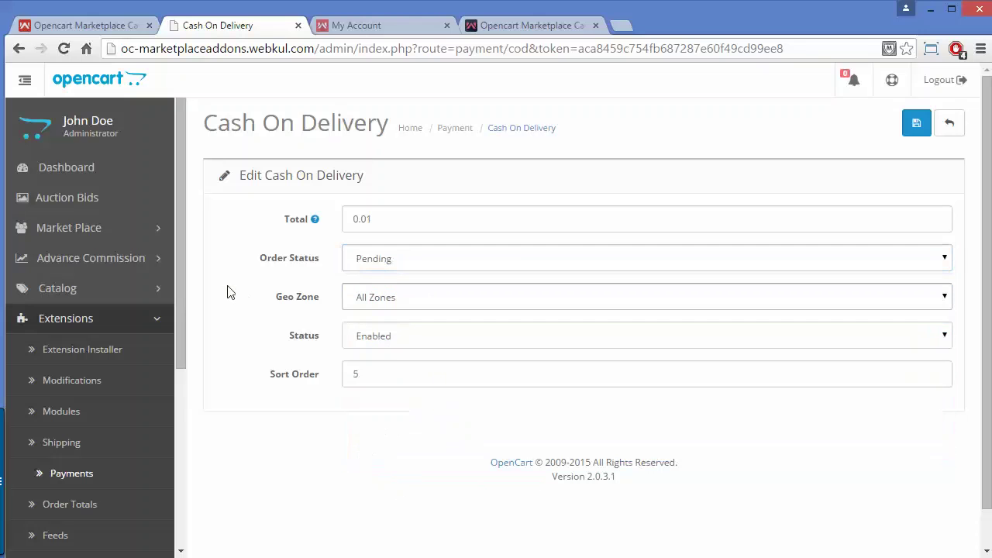
left_click(419, 305)
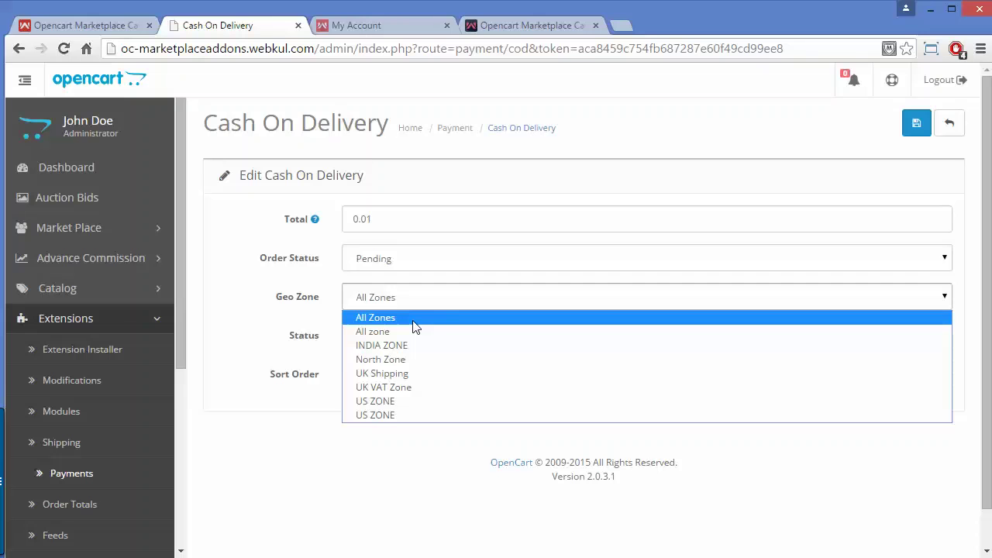
left_click(257, 290)
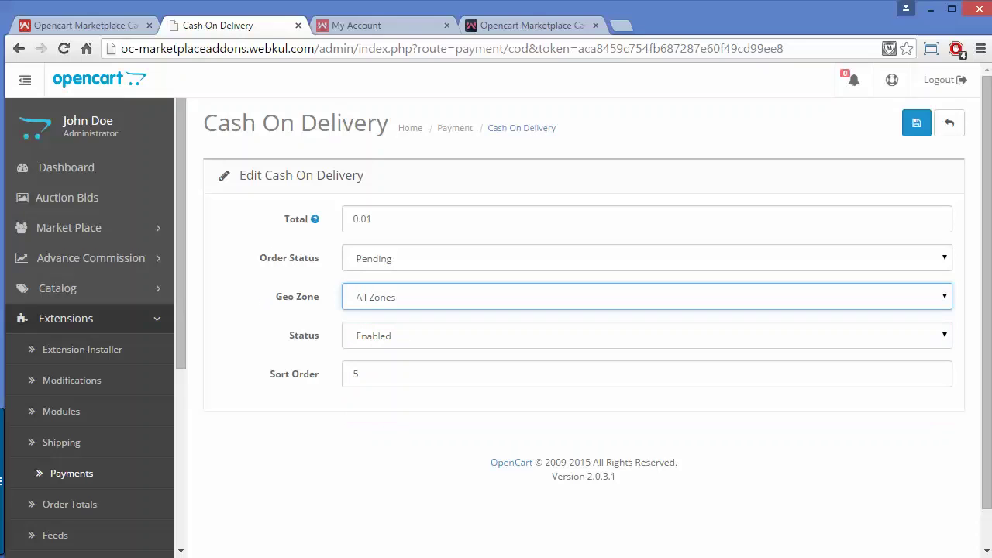
left_click(639, 448)
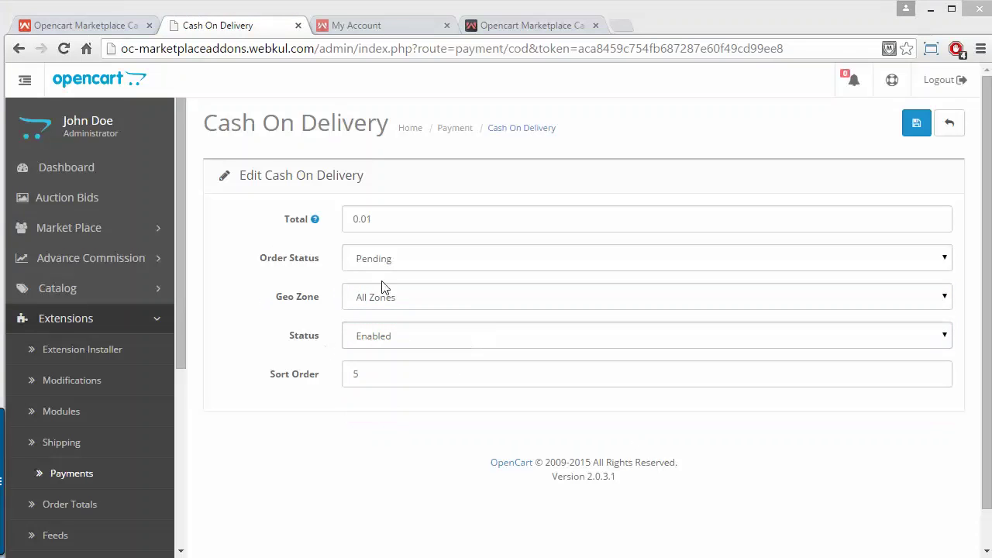
left_click(441, 348)
left_click(441, 349)
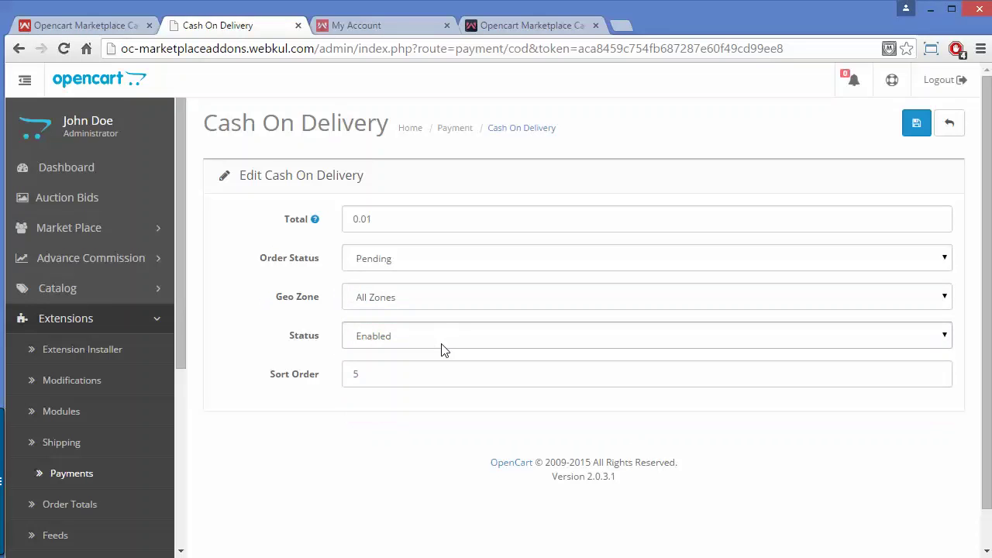
- Set the Cash On Delivery sort order to 5 and save the payment method's settings
left_click(426, 380)
key("BackSpace")
type("5")
key("BackSpace")
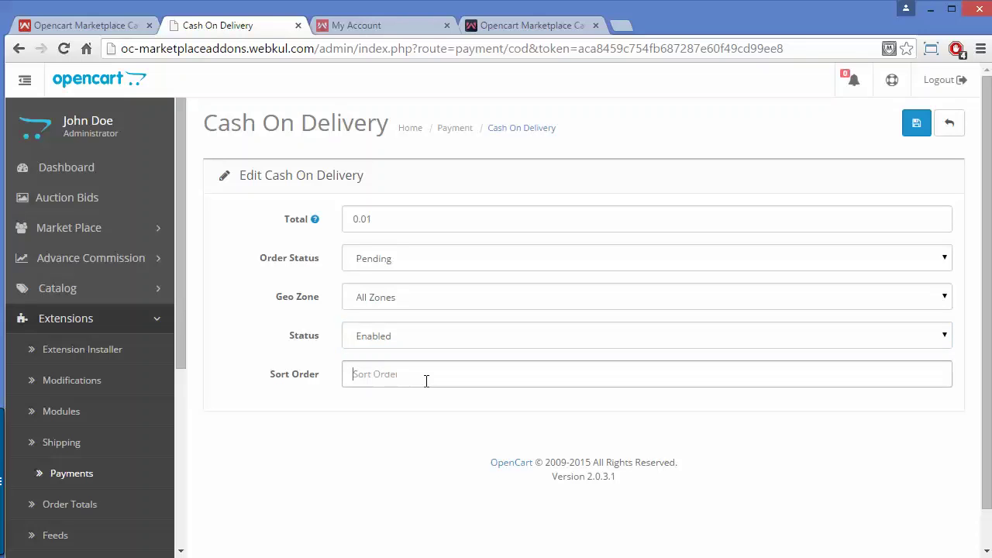
type("3")
key("BackSpace")
type("5")
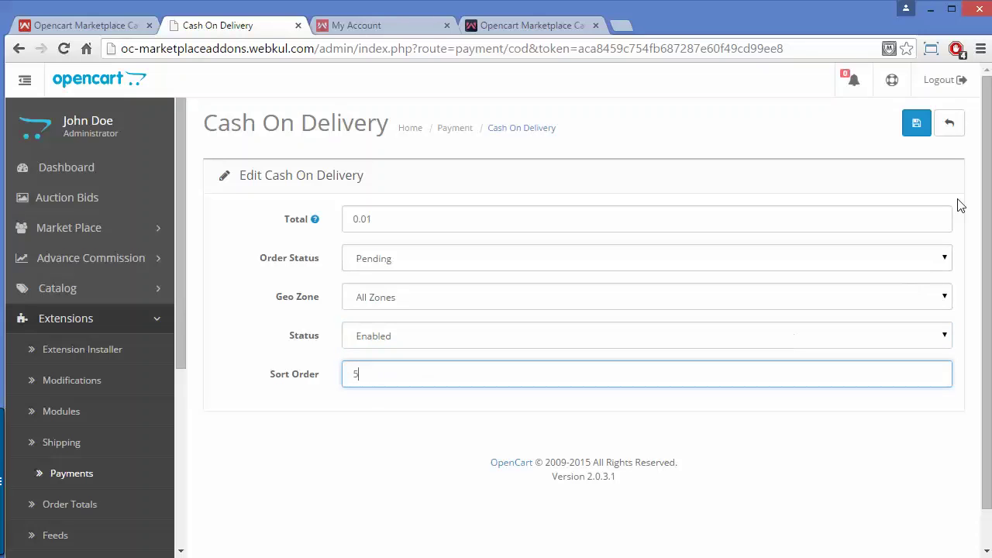
left_click(917, 138)
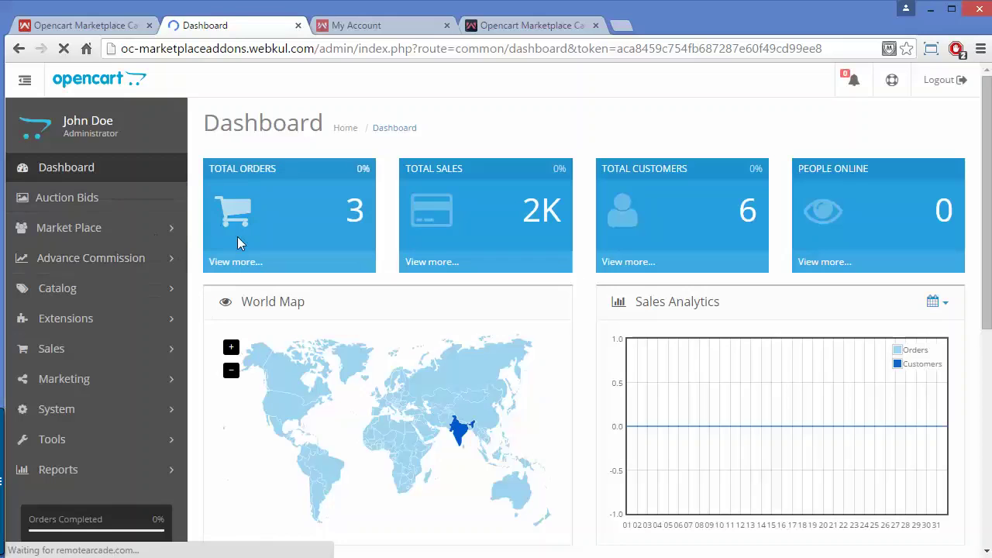
- Open the marketplace's Cash on Delivery list and review its filters and the sellers' zip, weight and rate entries
left_click(175, 226)
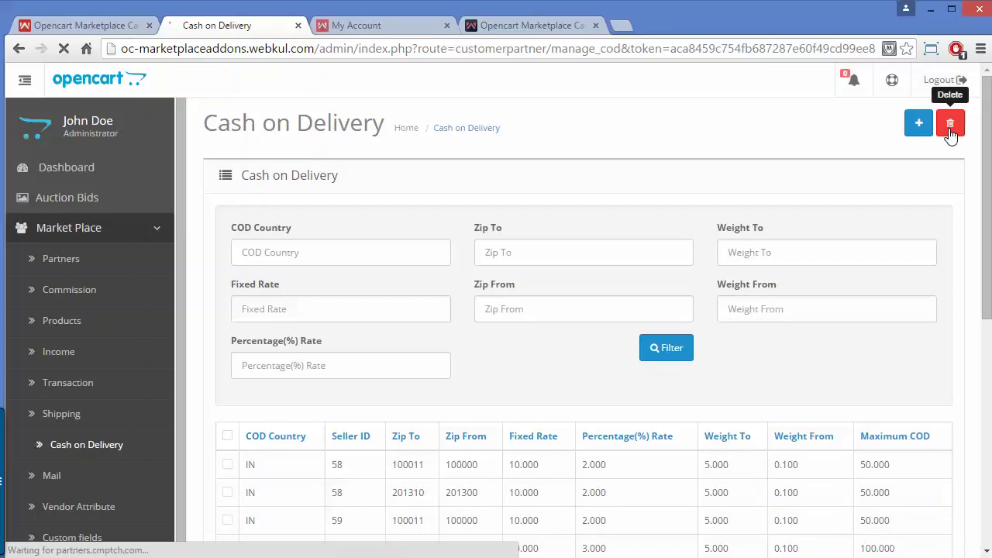
left_click_drag(987, 165, 987, 202)
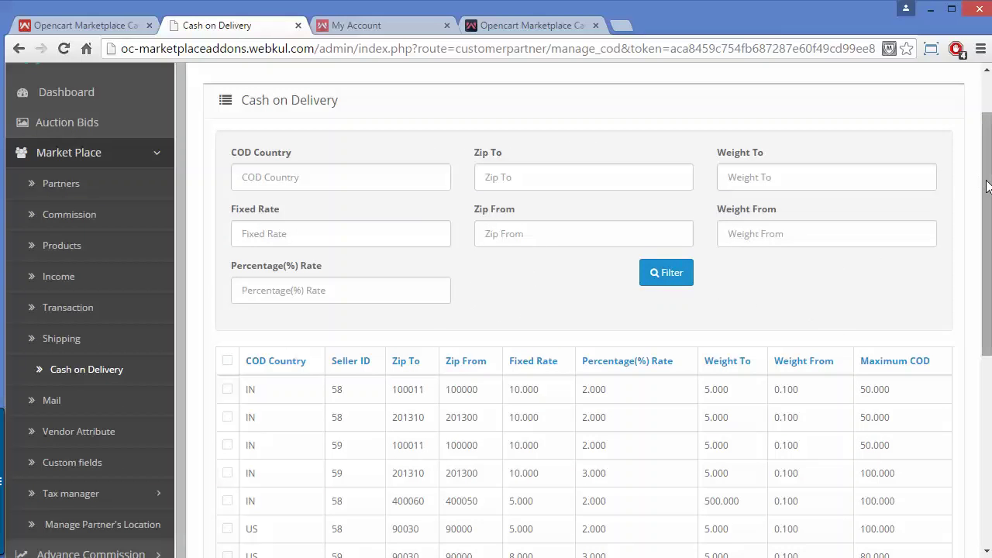
left_click_drag(987, 185, 986, 257)
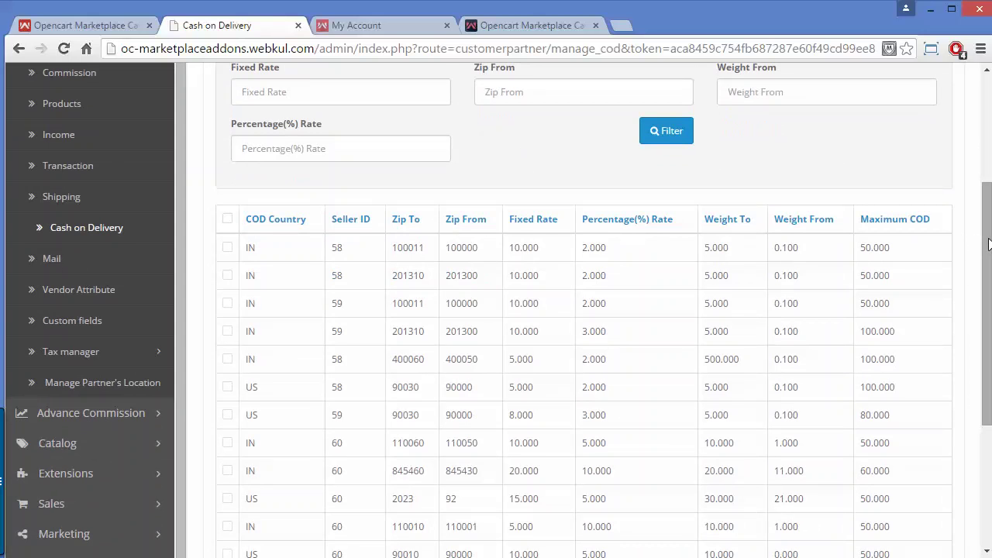
left_click_drag(986, 244, 987, 145)
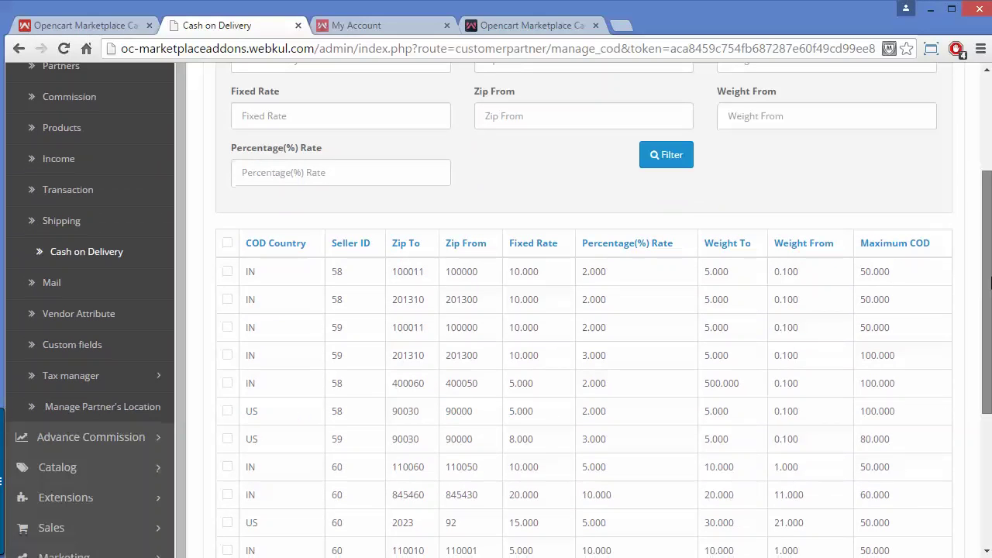
left_click_drag(989, 283, 989, 358)
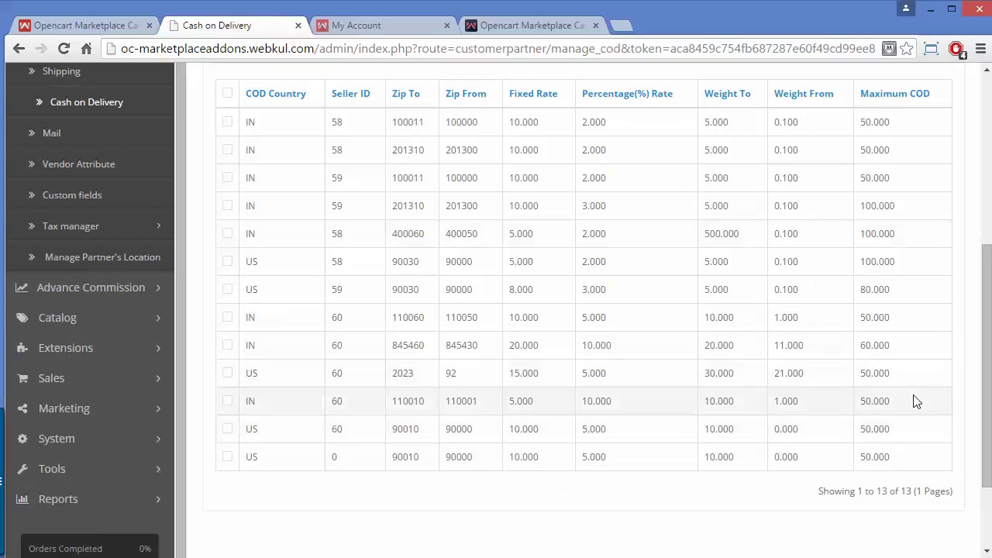
left_click_drag(987, 380, 979, 271)
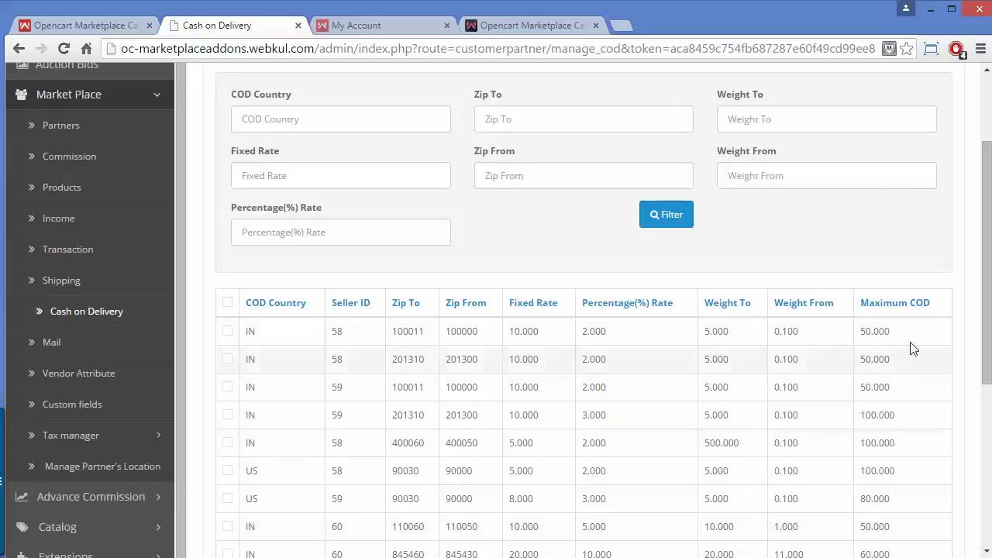
left_click_drag(988, 258, 989, 139)
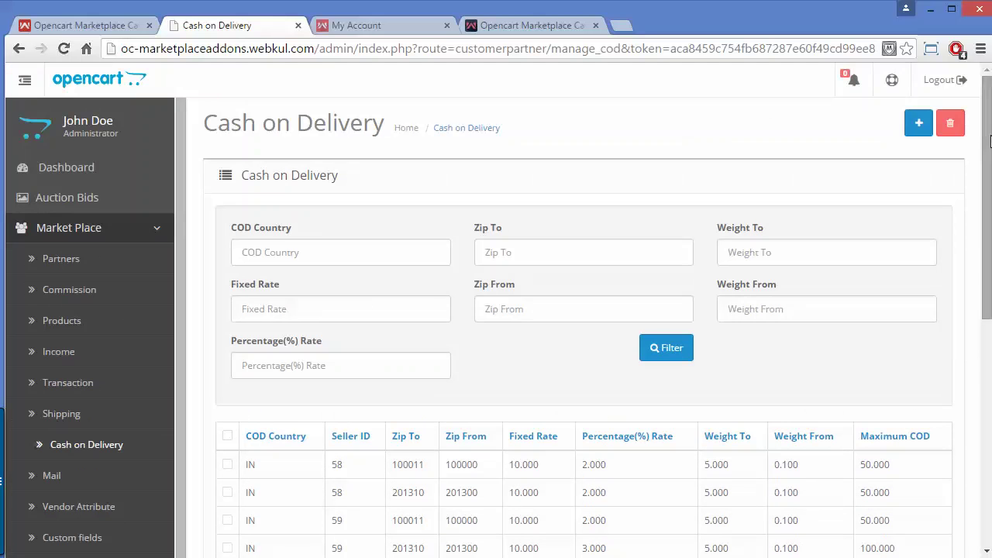
- Start adding marketplace COD rates and examine the CSV file upload and the file separator options
left_click(918, 124)
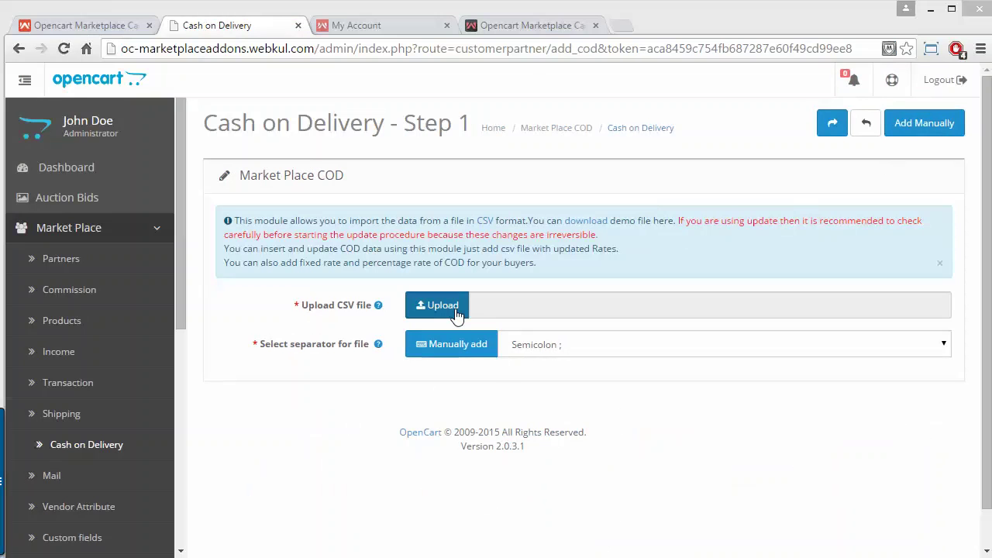
left_click(457, 309)
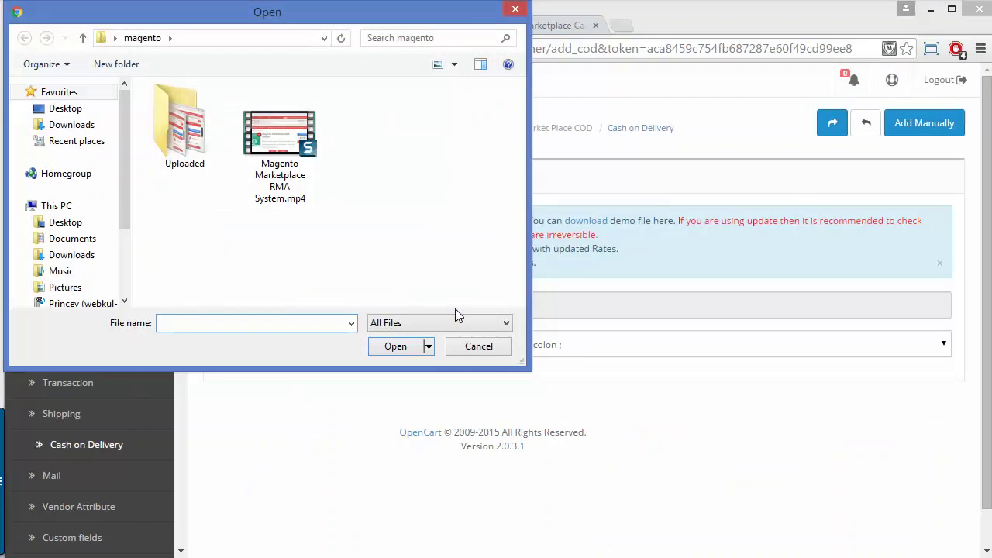
left_click(515, 9)
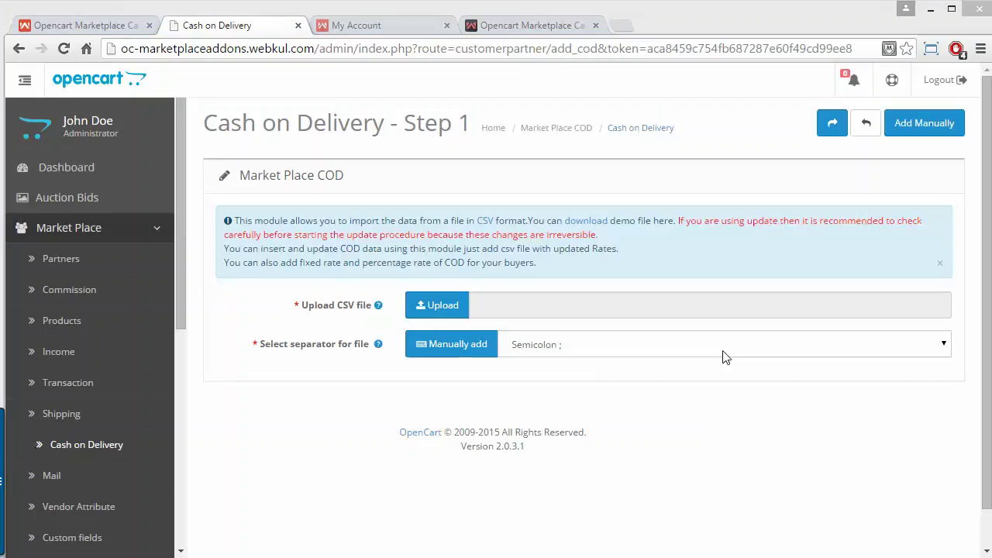
left_click(750, 344)
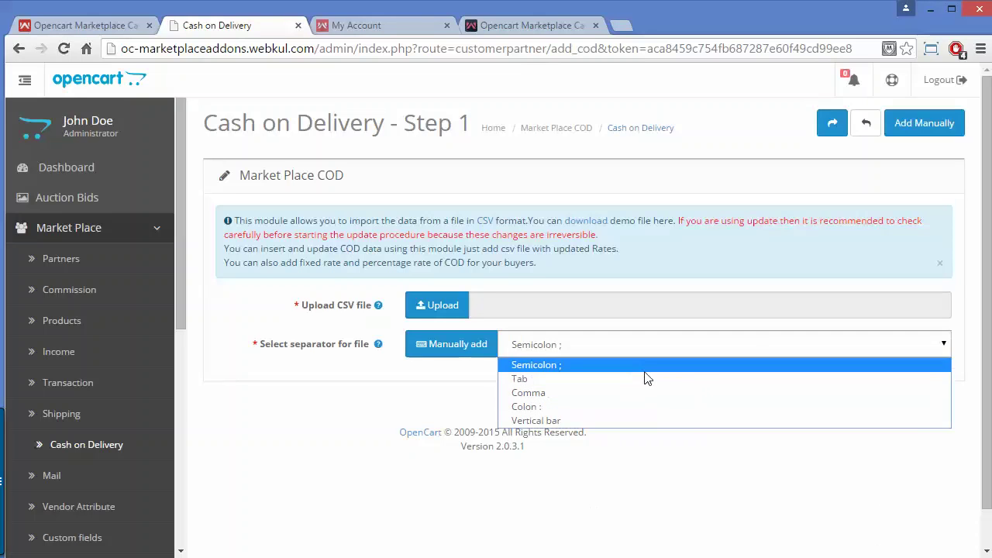
left_click(336, 462)
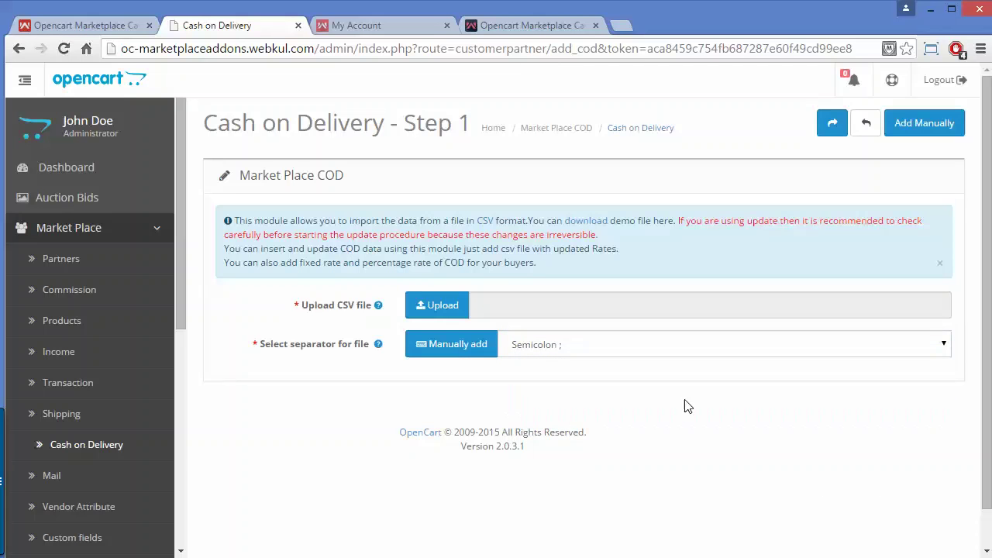
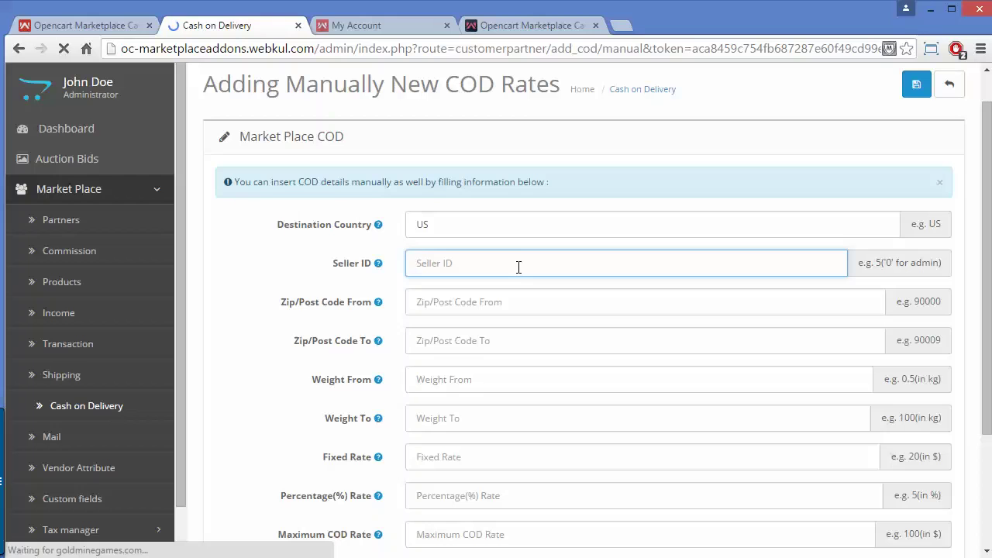
- In the manual COD rate form, set the seller ID to 10 and the zip code range from 0000000 to 1020102
type("10")
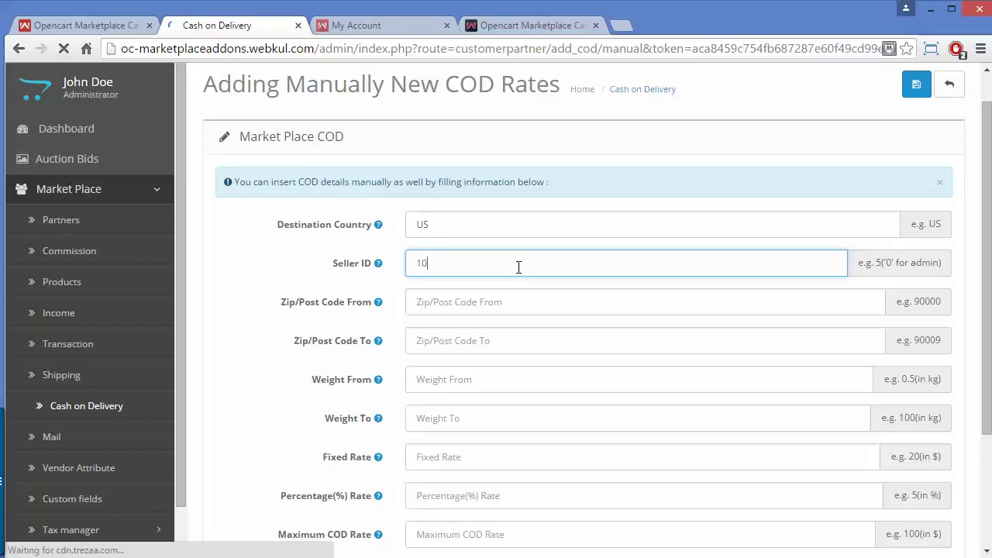
left_click(462, 301)
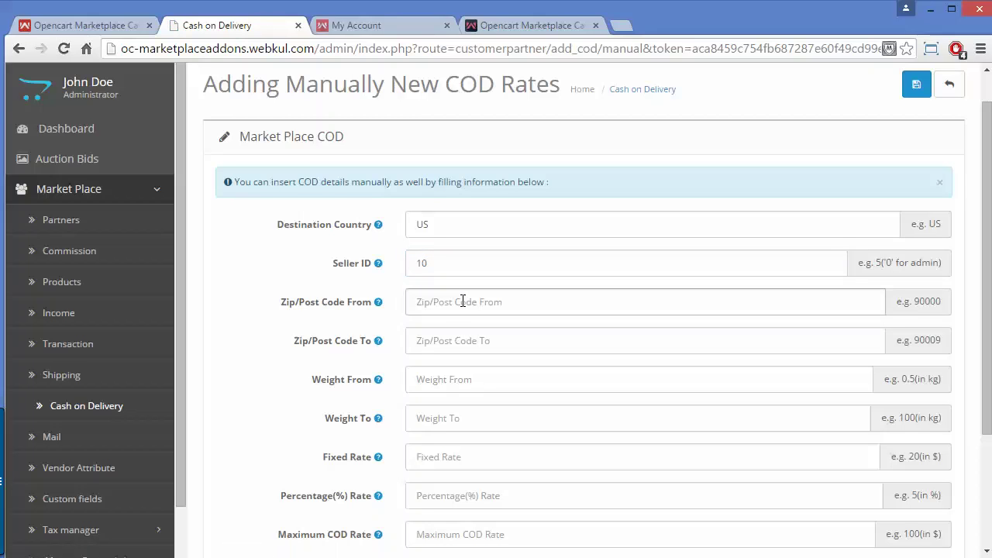
type("0000000")
left_click(455, 338)
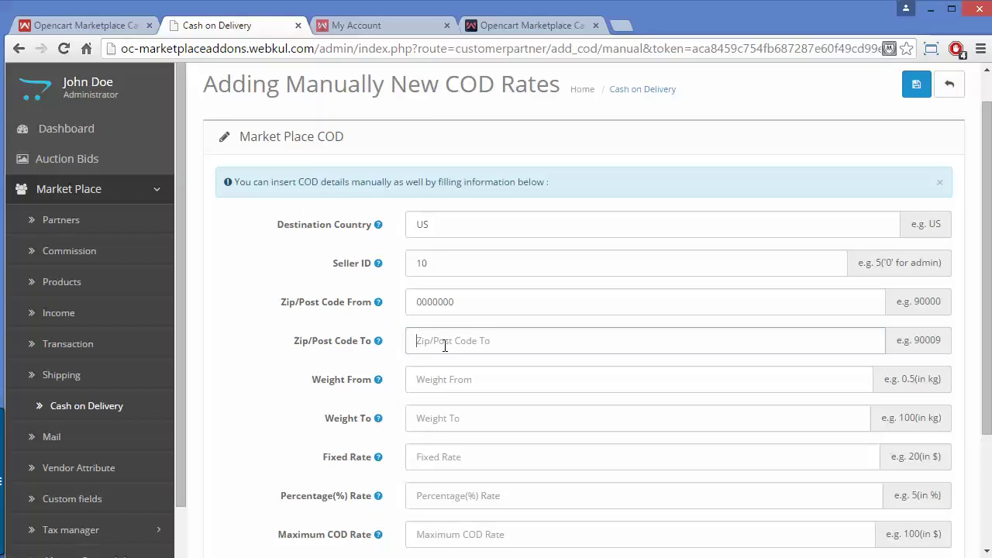
type("1020102")
left_click(448, 379)
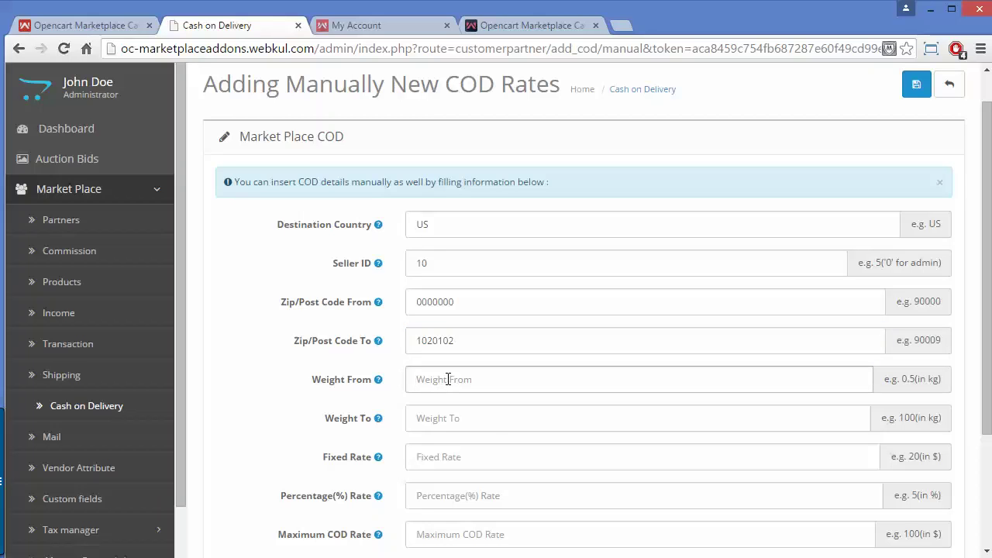
type("0")
left_click(444, 420)
type("10")
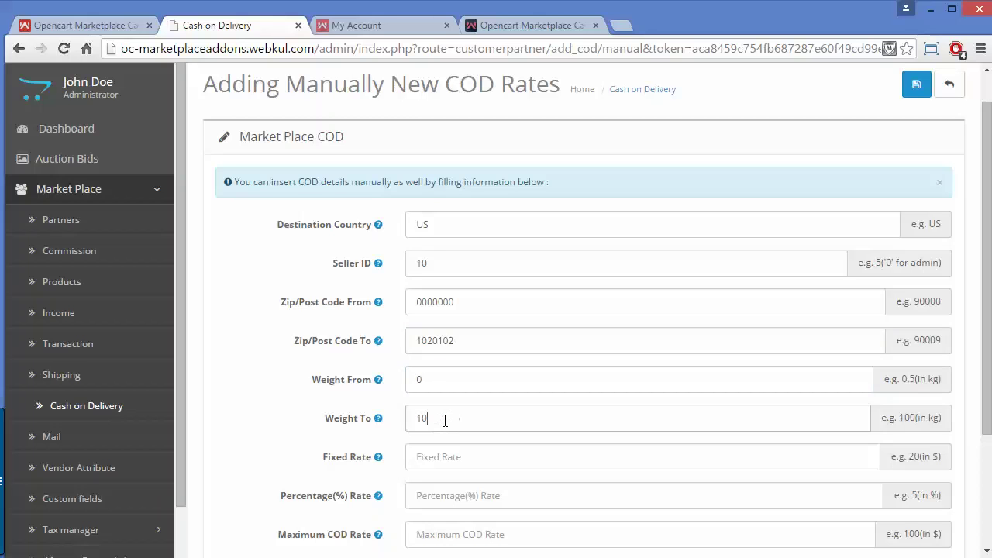
type("000000000")
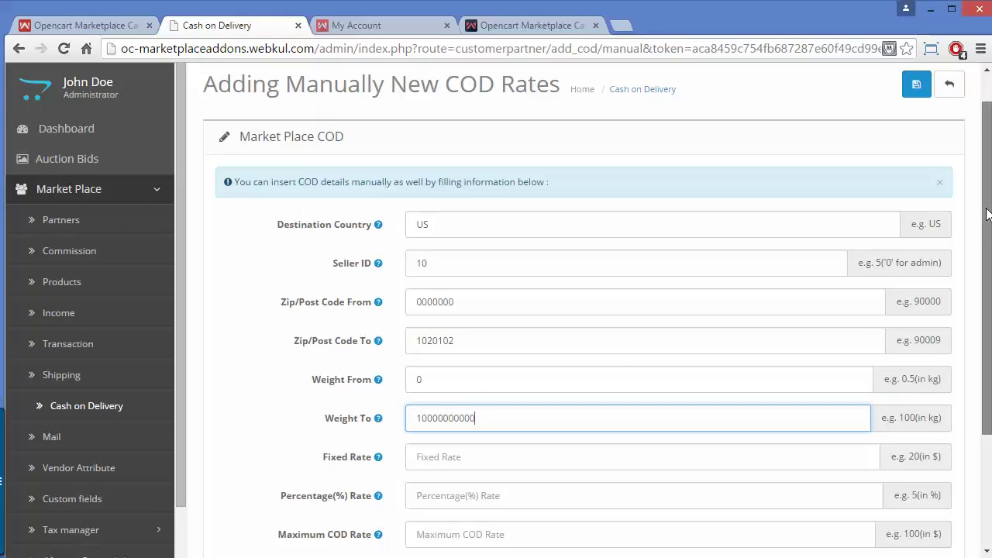
- Set the new COD rate's fixed rate to 10, percentage rate to 5 and maximum COD rate to 10
scroll(987, 208, "down", 3)
left_click(540, 326)
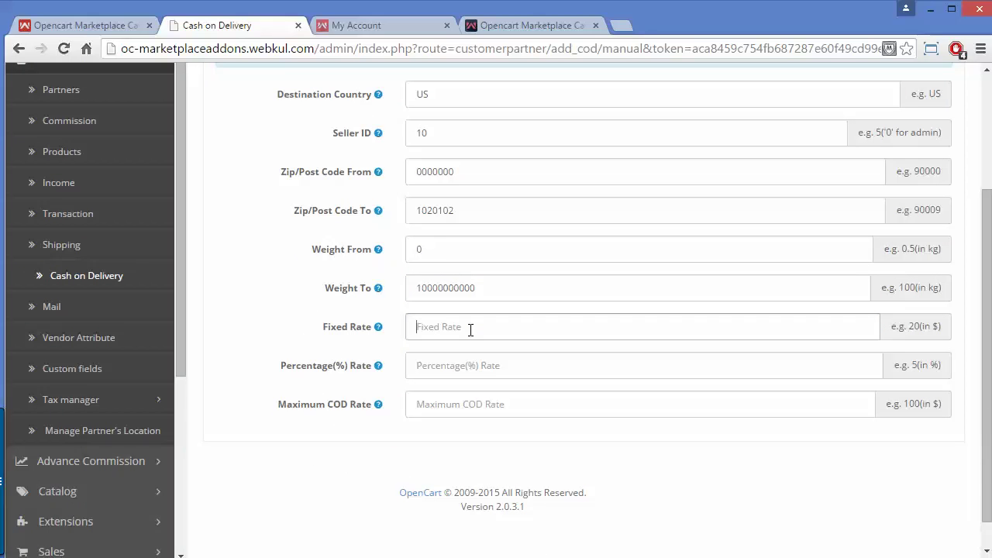
type("10")
left_click(470, 364)
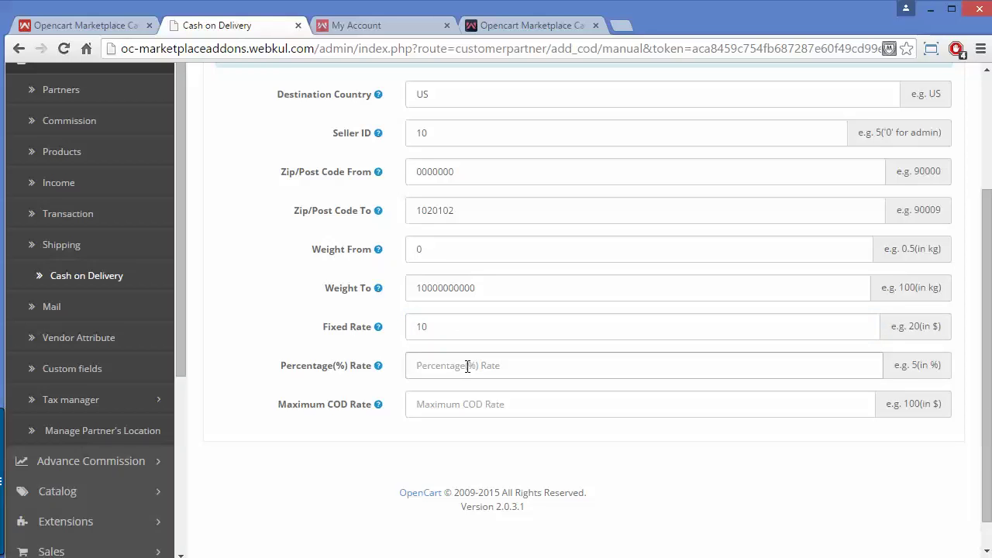
type("5")
left_click(454, 405)
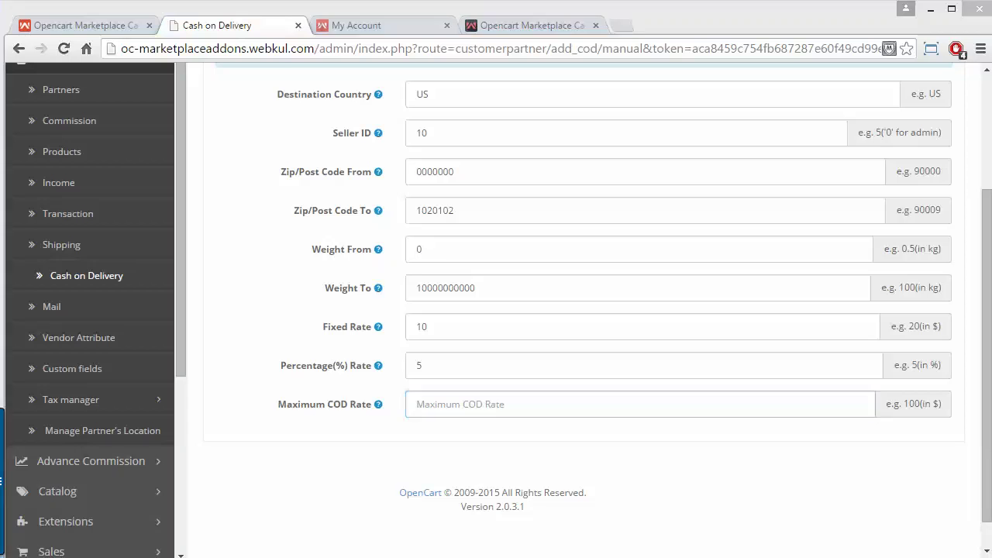
type("1")
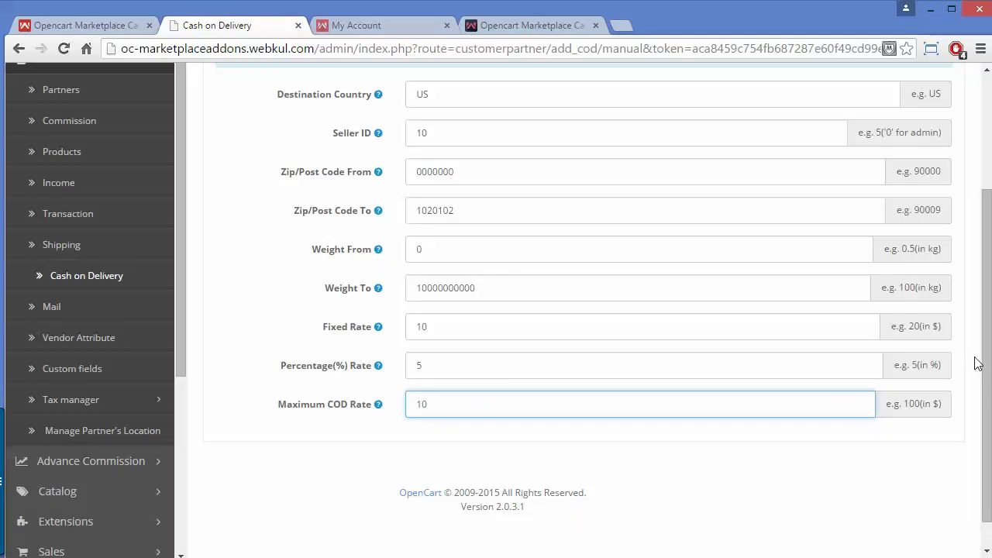
type("0")
- Save the manually entered COD rate
scroll(988, 374, "up", 1)
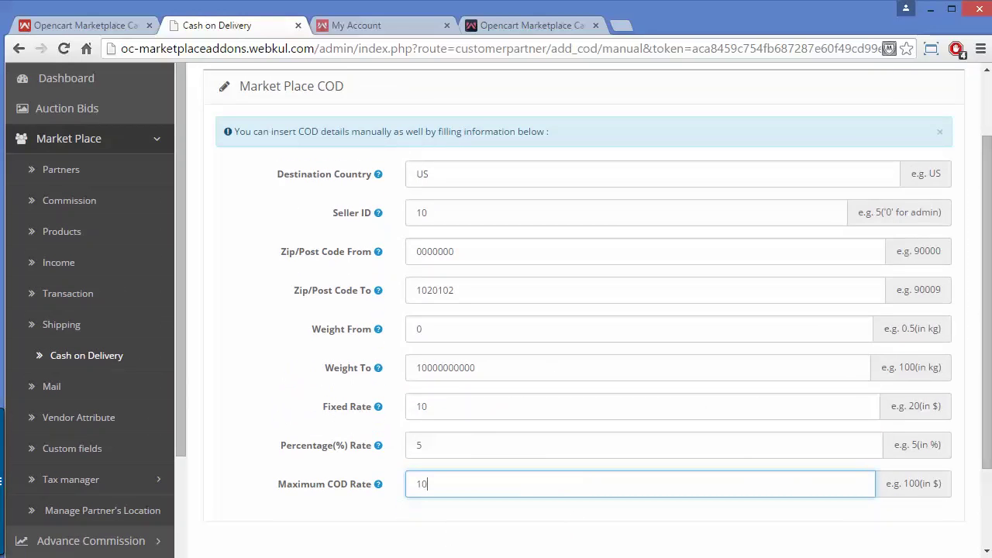
scroll(988, 284, "up", 1)
scroll(988, 283, "up", 1)
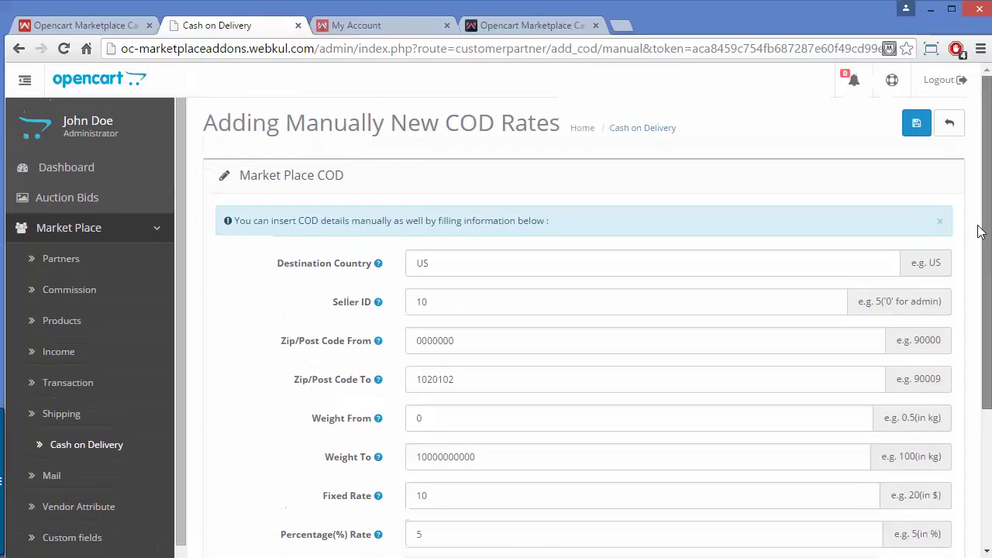
left_click(917, 126)
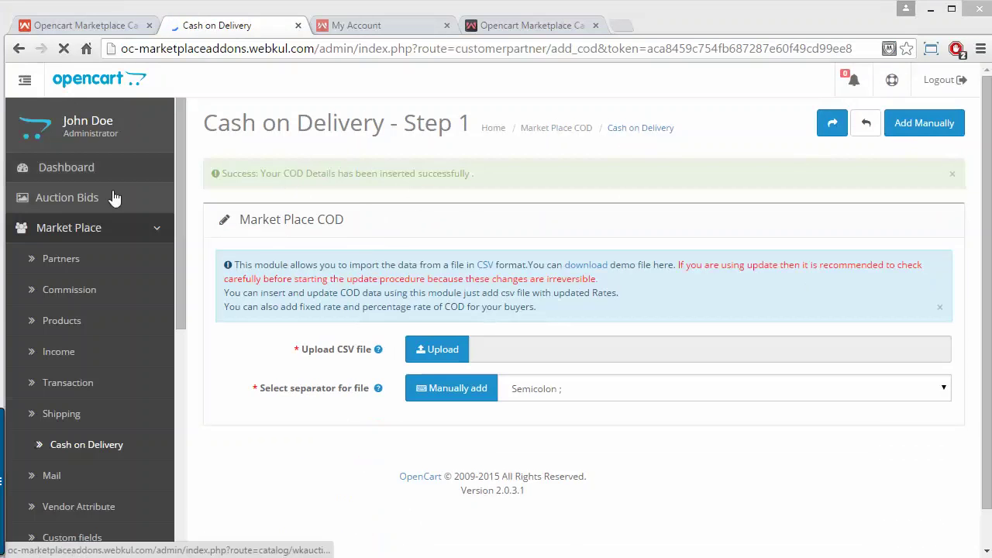
- Return to the marketplace's Cash on Delivery list and check the new US rate entry for seller ID 10
left_click(89, 445)
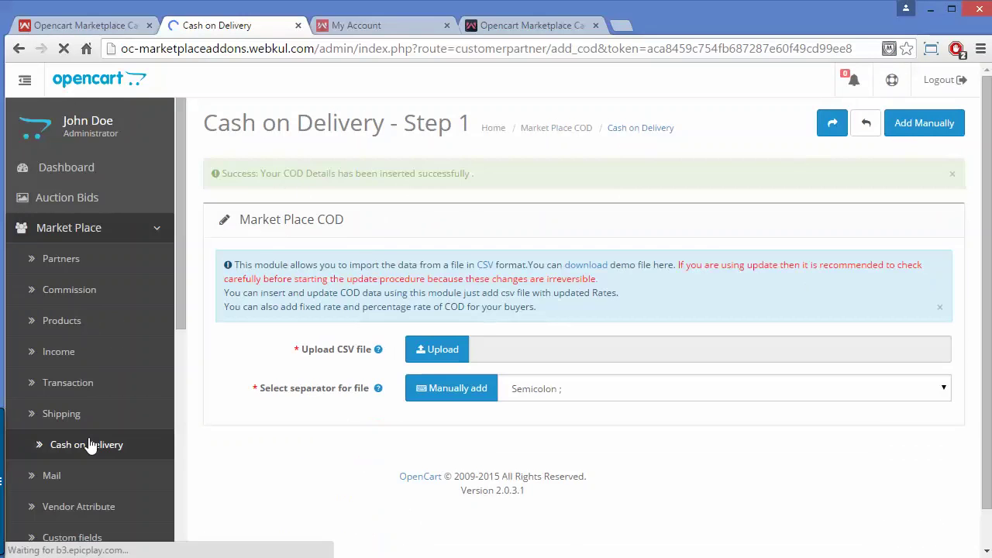
left_click_drag(986, 201, 983, 378)
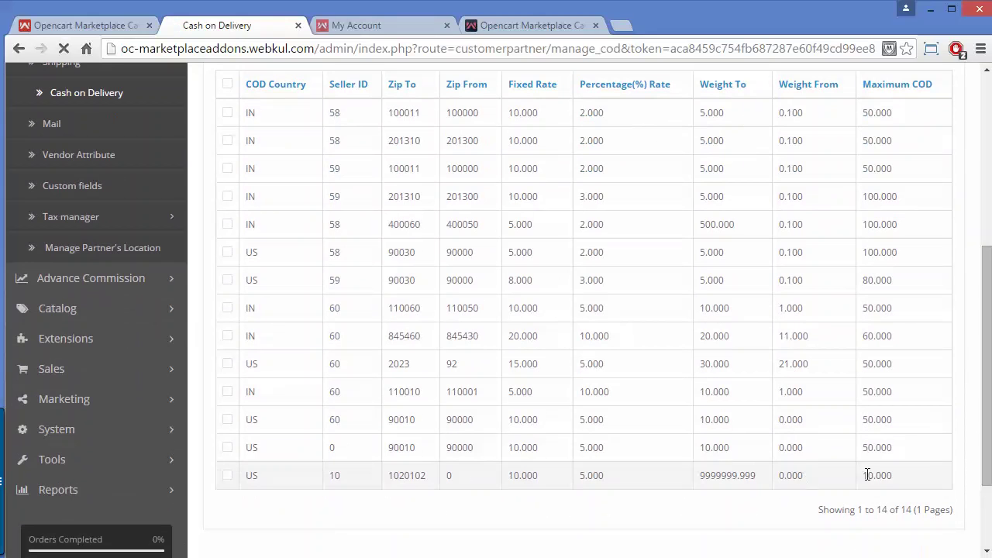
left_click_drag(986, 399, 978, 246)
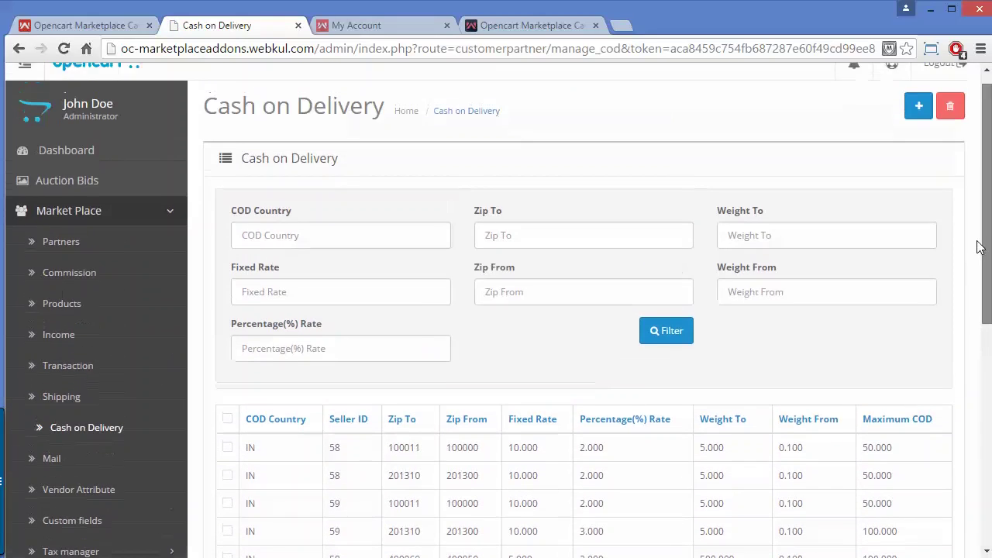
left_click(166, 215)
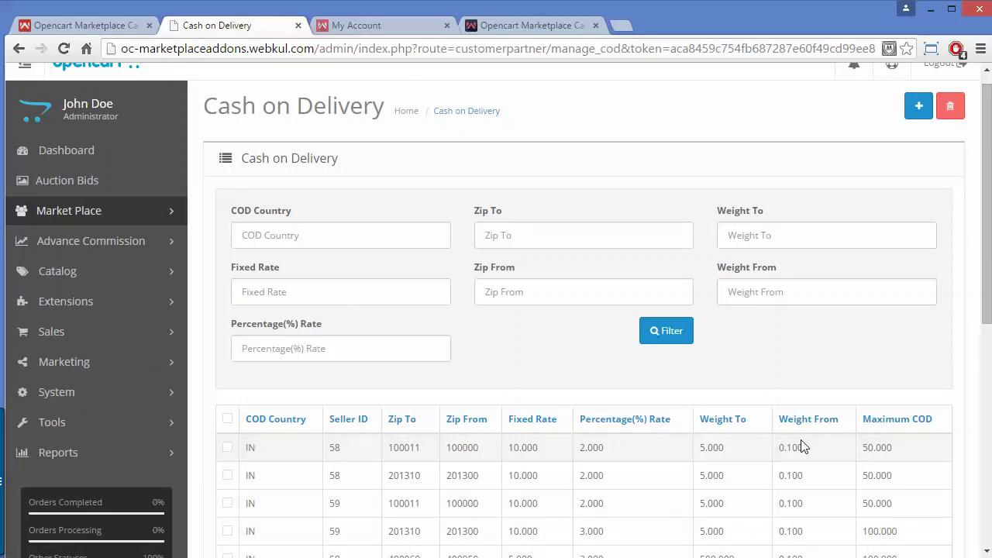
- Switch to the seller's storefront account and examine its Cash on Delivery page, including the CSV upload, manual add option and existing rates
left_click(373, 26)
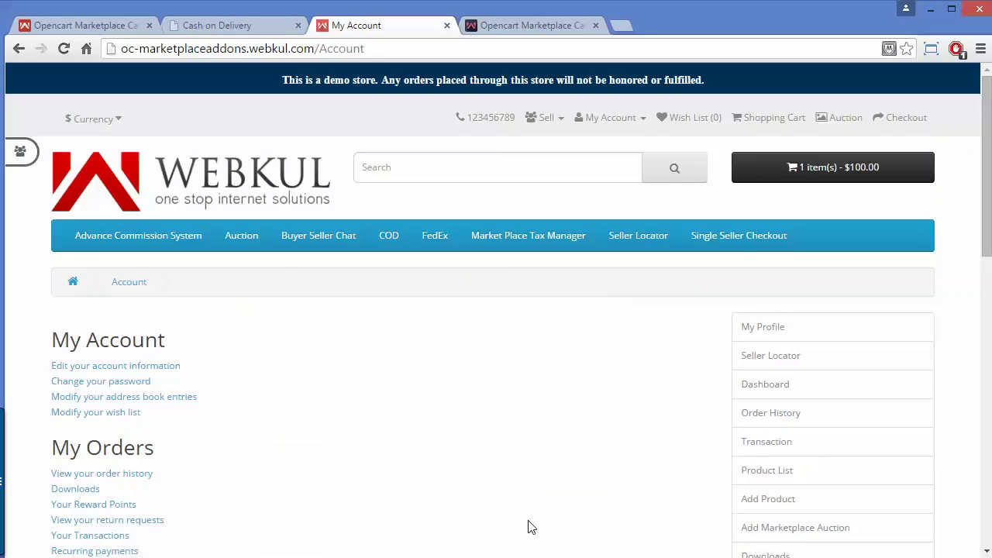
scroll(535, 496, "down", 2)
left_click(780, 426)
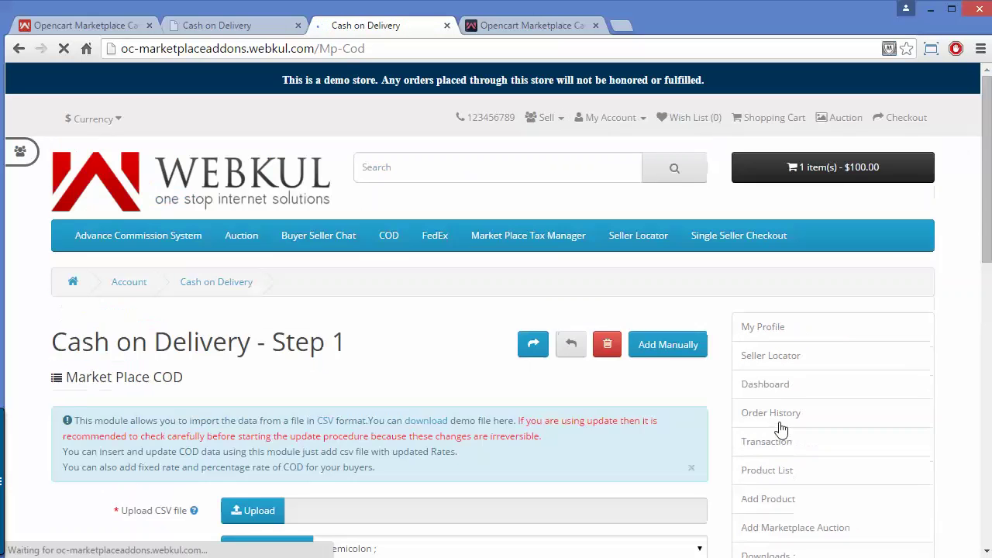
scroll(266, 331, "down", 2)
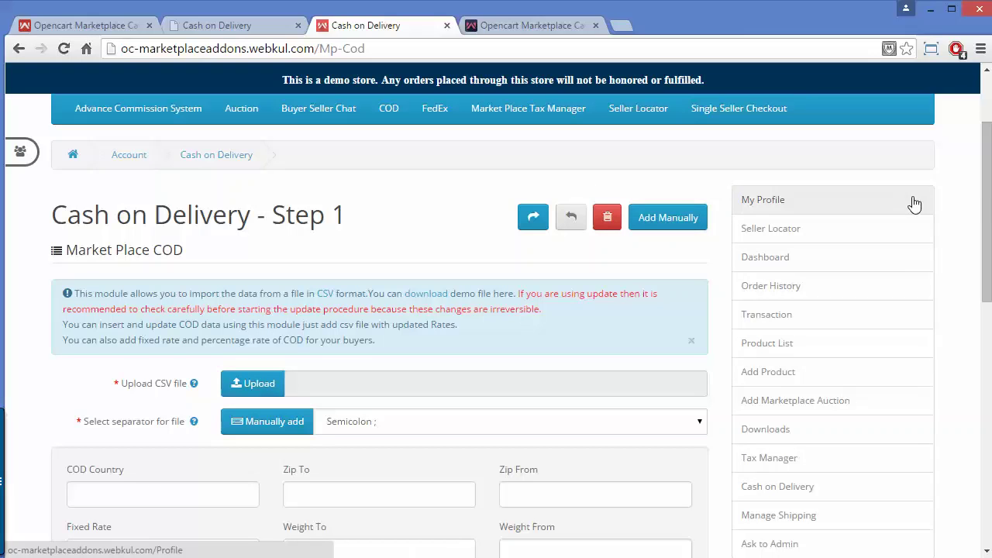
mouse_move(986, 199)
left_mouse_down()
mouse_move(984, 260)
mouse_move(975, 211)
left_mouse_up()
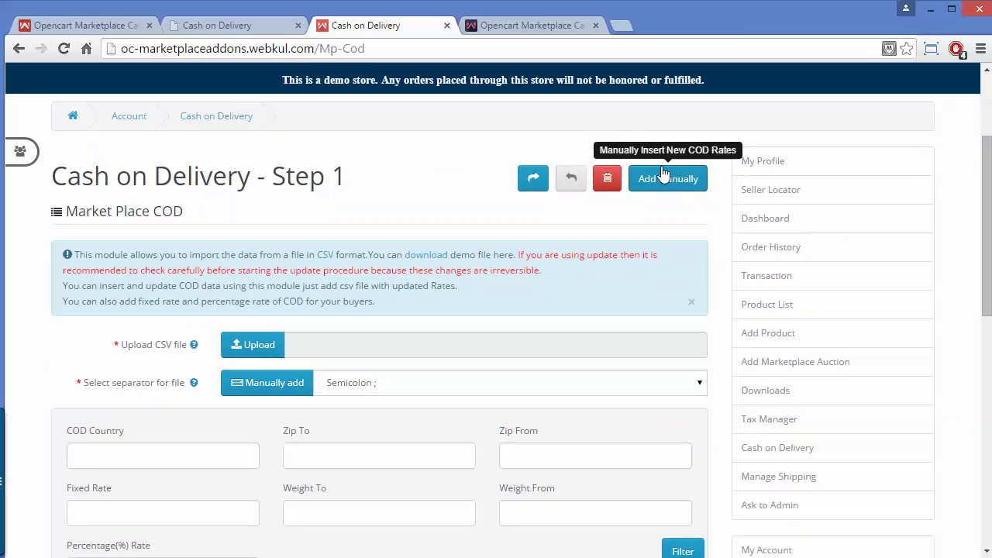
left_click_drag(984, 276, 984, 419)
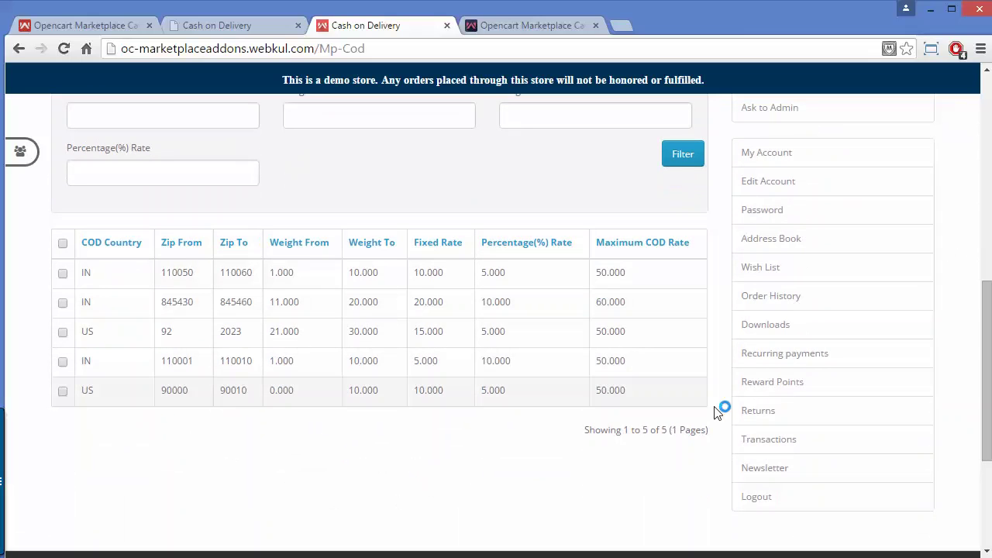
left_click_drag(988, 366, 967, 167)
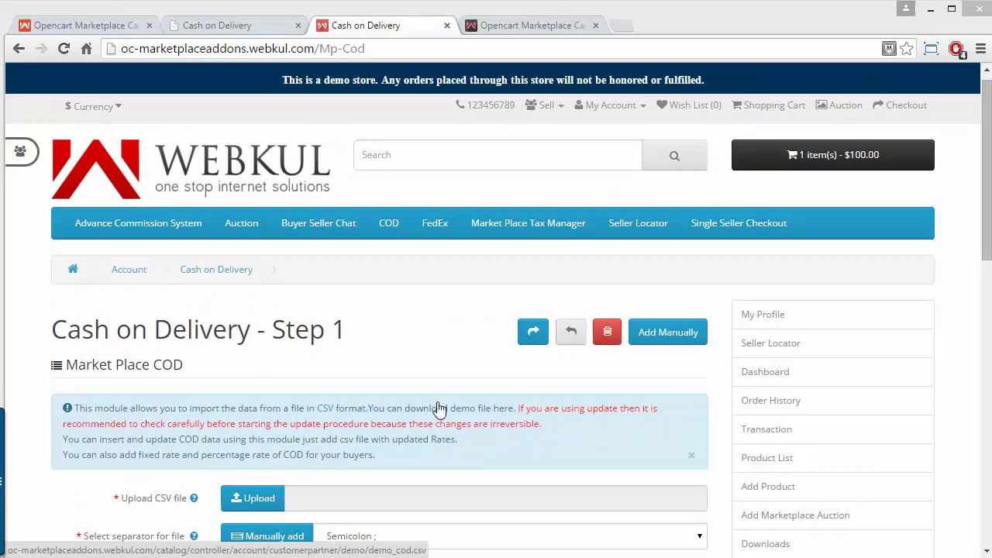
left_click_drag(984, 158, 984, 225)
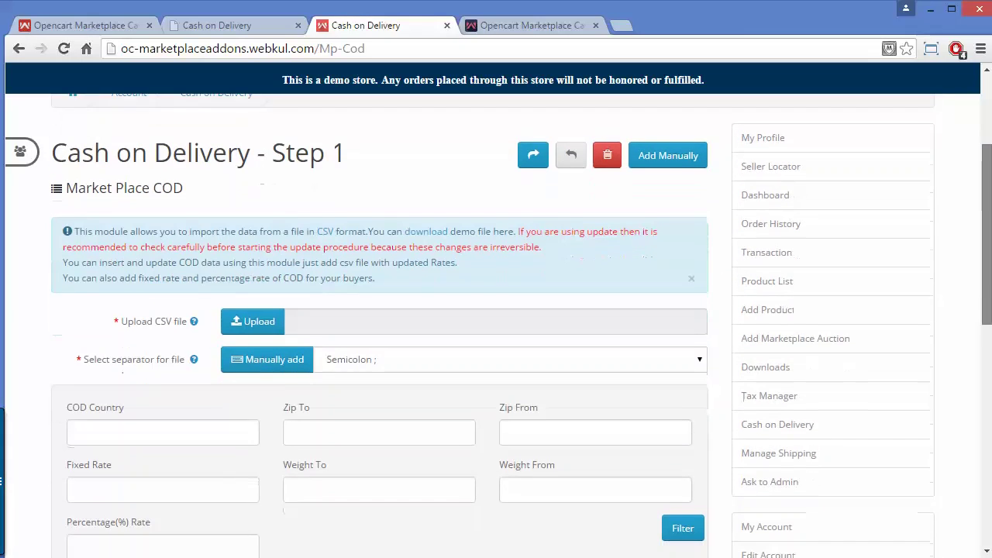
- Start a new seller product, examine the Cash on Delivery choices in its data settings, and go back without saving
left_click(793, 309)
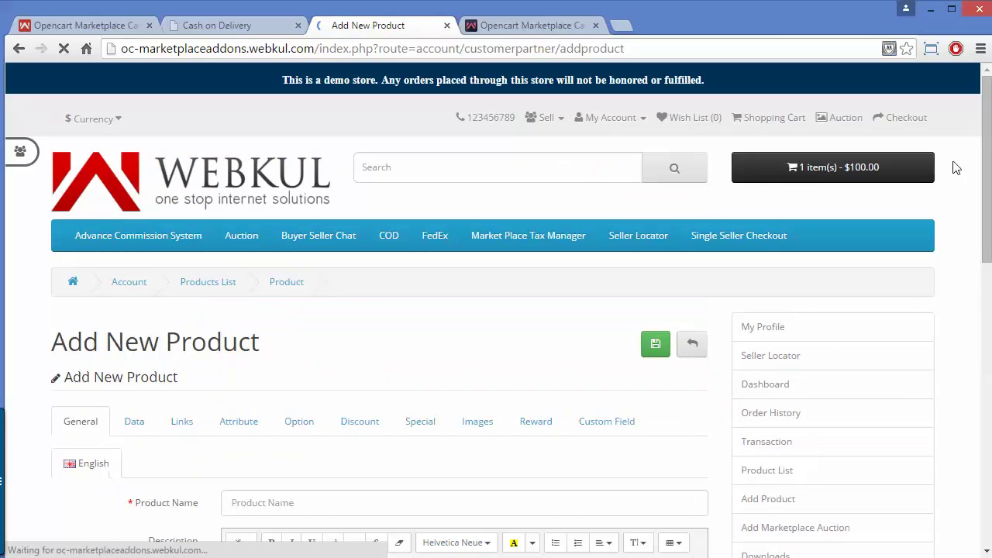
left_click_drag(985, 158, 985, 244)
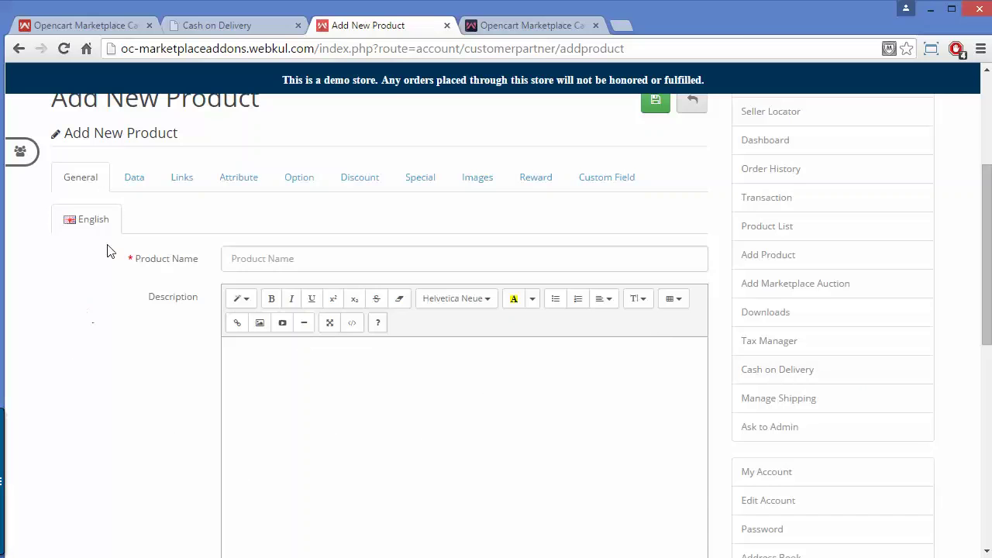
left_click(134, 190)
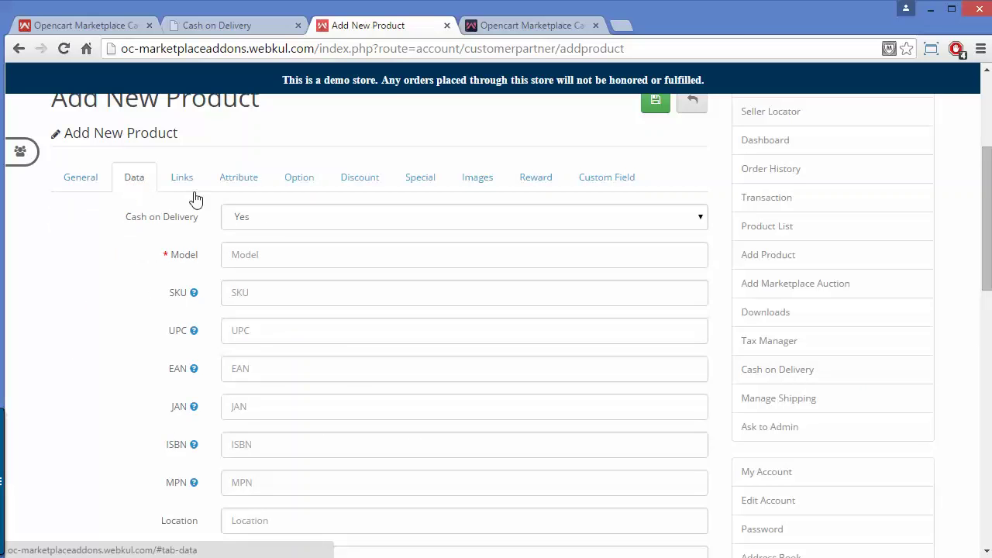
left_click(284, 221)
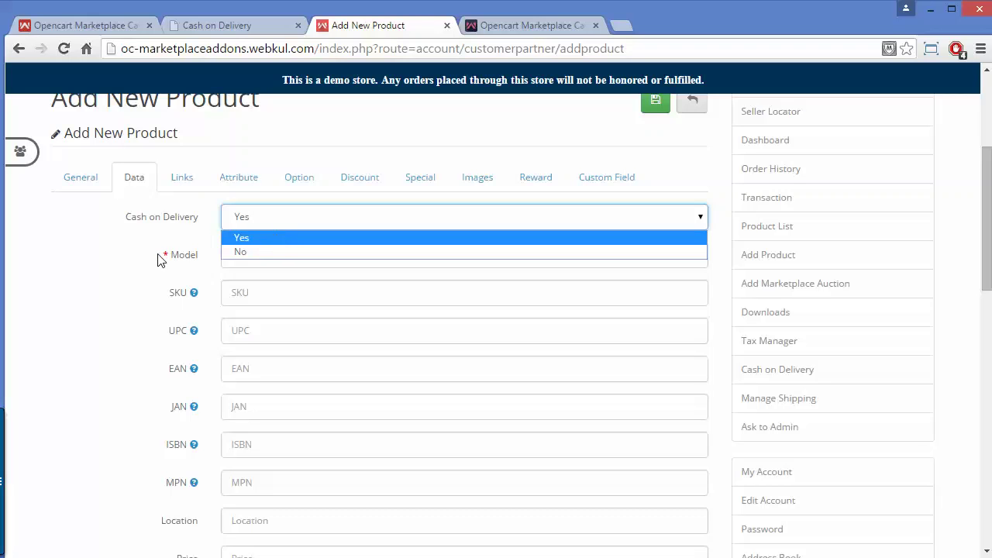
left_click(122, 258)
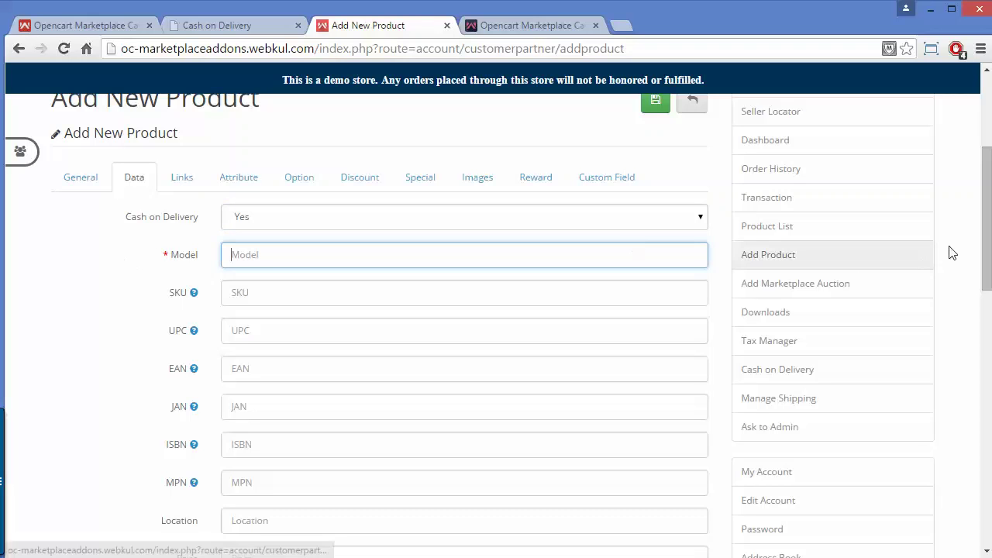
left_click_drag(985, 217, 984, 177)
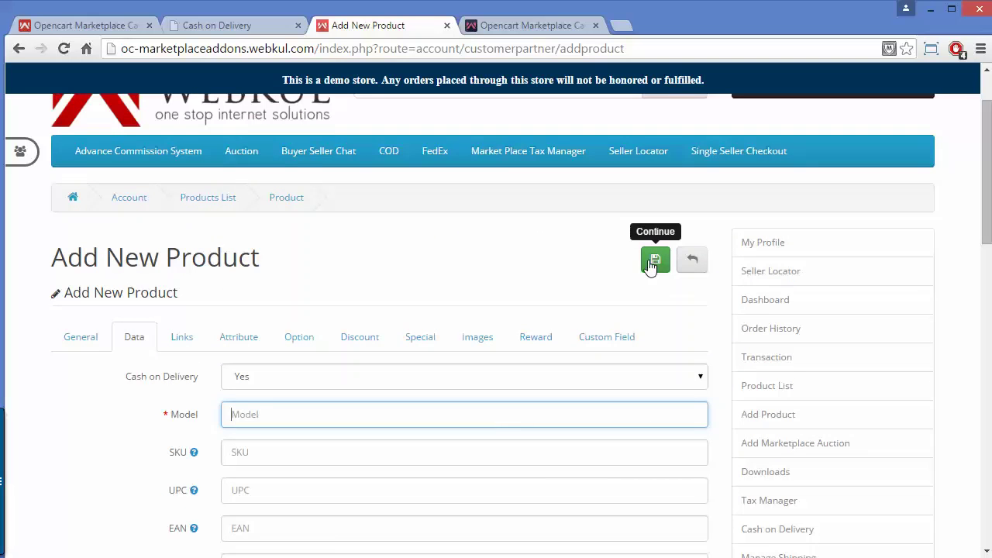
left_click(19, 50)
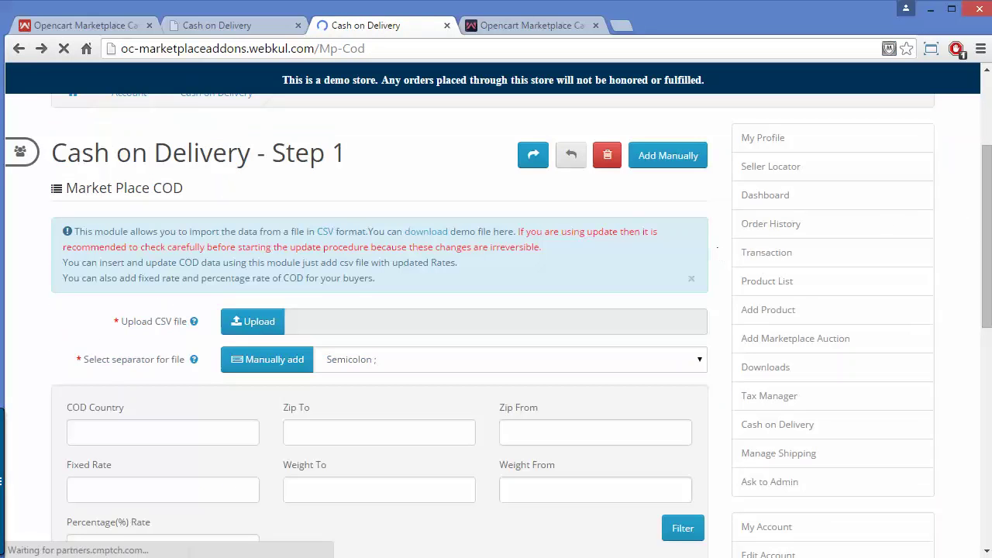
left_click_drag(988, 223, 987, 153)
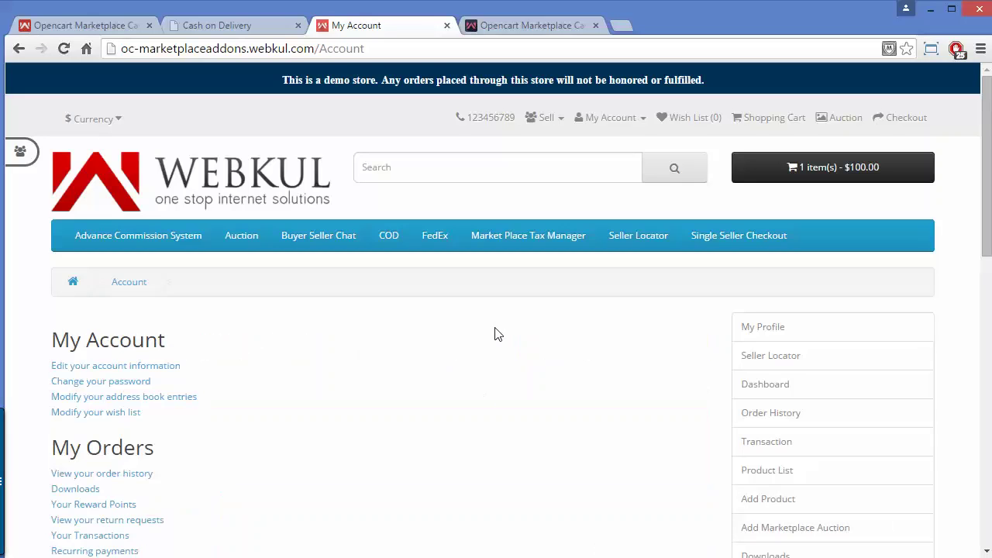
- Open the shopping cart containing the Decor-Demo product and proceed to checkout
left_click(339, 246)
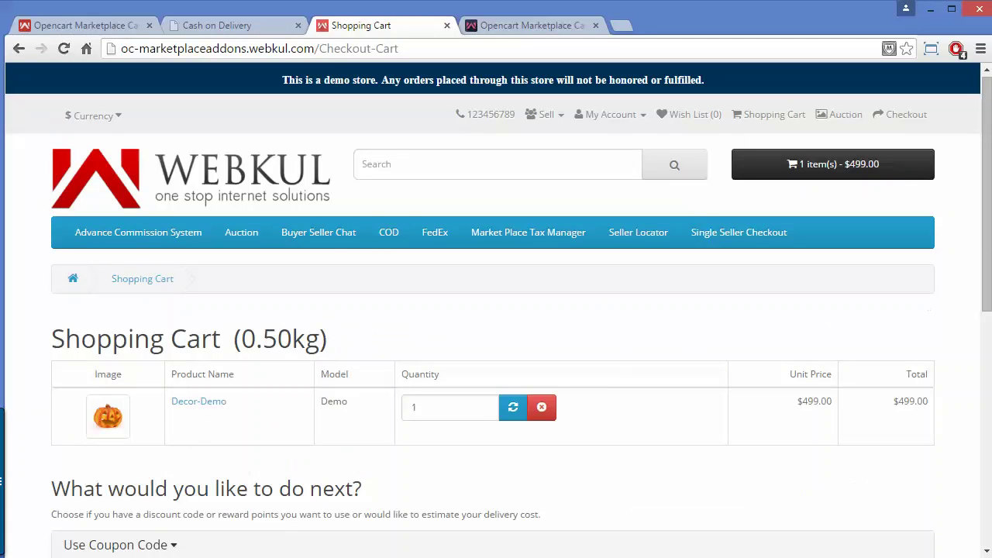
left_click_drag(986, 178, 986, 345)
left_click(898, 426)
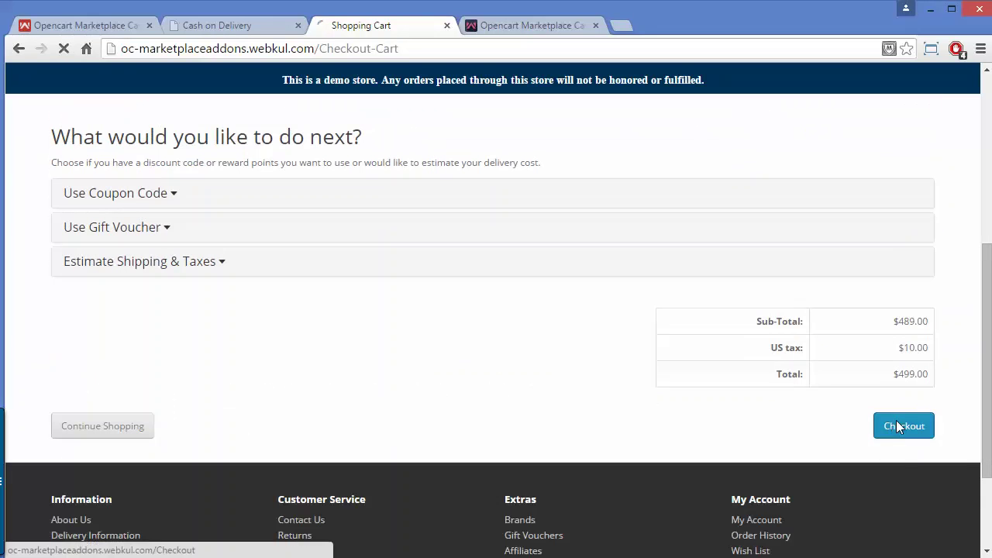
scroll(809, 447, "down", 2)
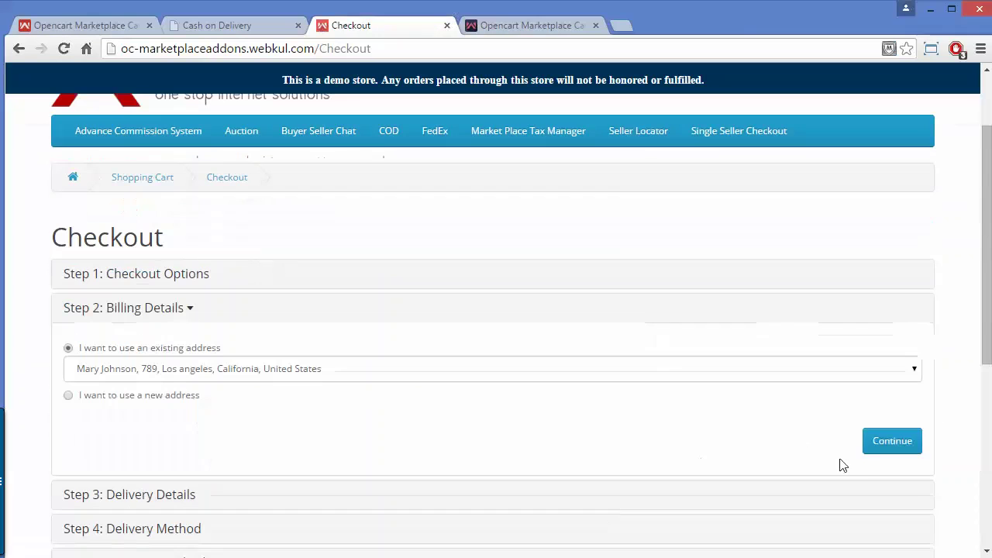
- Use the existing address for billing and delivery, and choose First Overnight as the delivery method
left_click(875, 454)
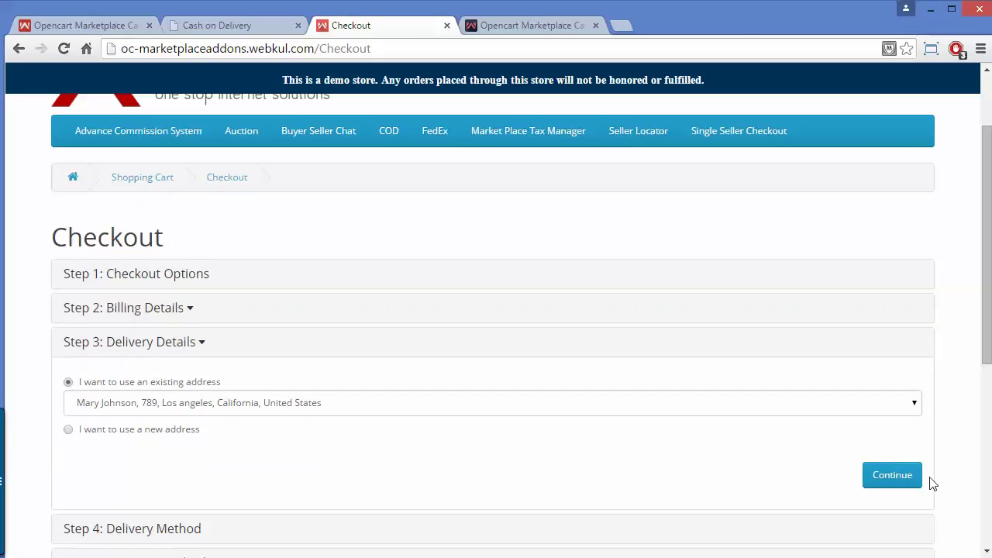
left_click(889, 478)
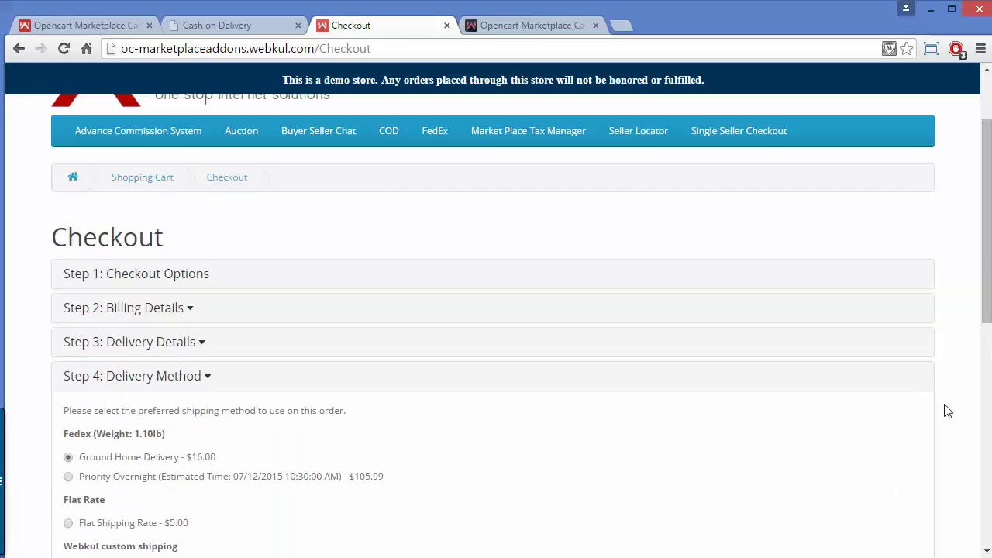
scroll(986, 261, "down", 1)
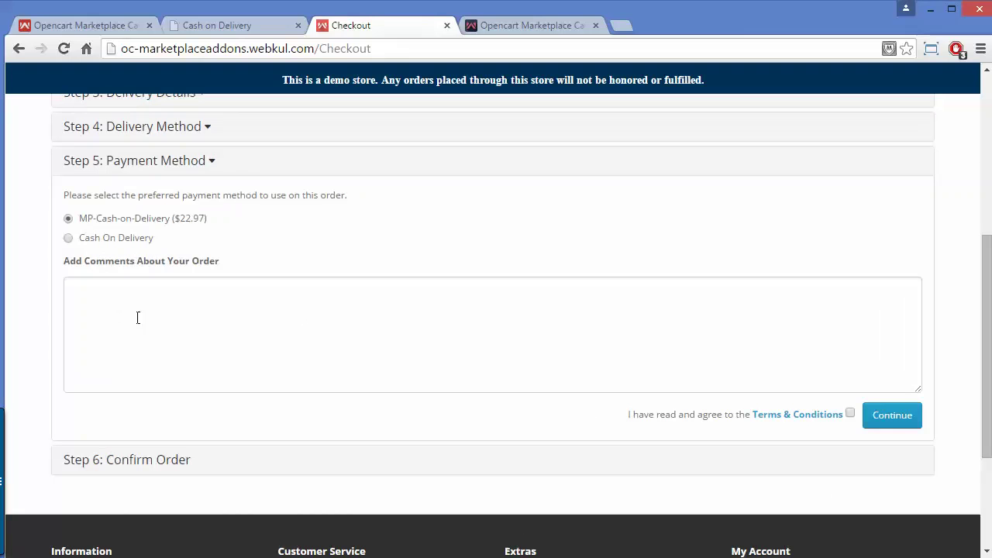
- Agree to the terms, continue with MP-Cash-on-Delivery as the payment method, and confirm the order
left_click(886, 430)
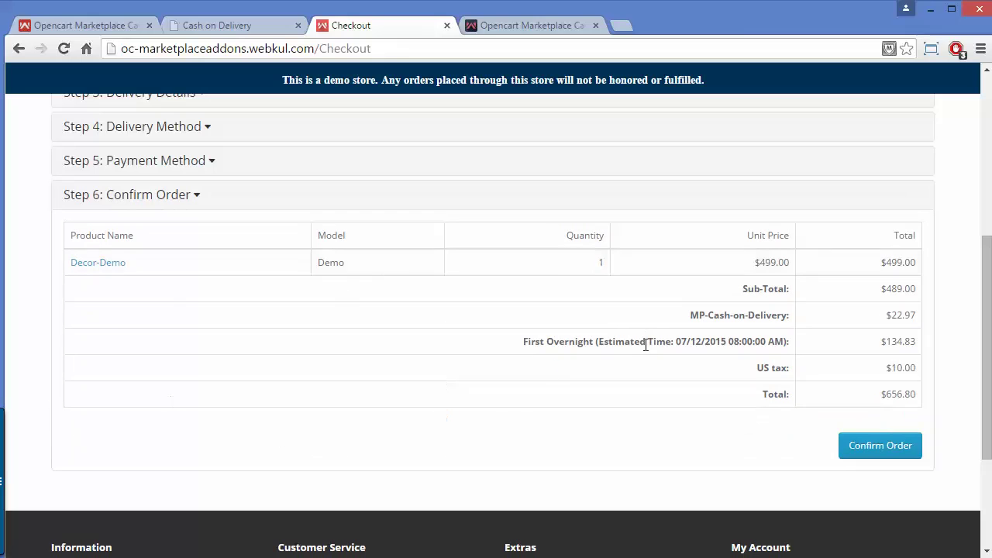
left_click(863, 457)
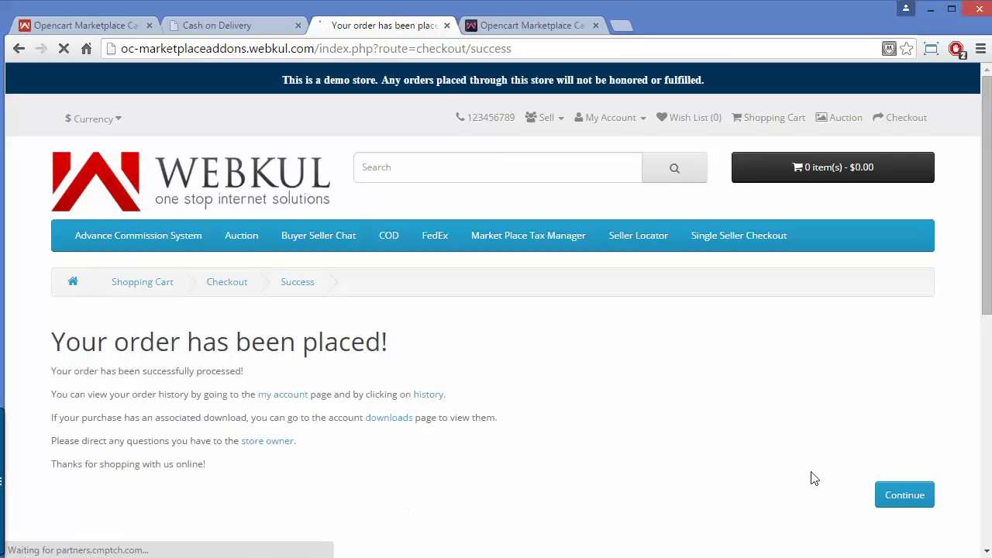
- Switch to the Webkul Store page for the Opencart Marketplace Cash On Delivery module
key("ctrl+1")
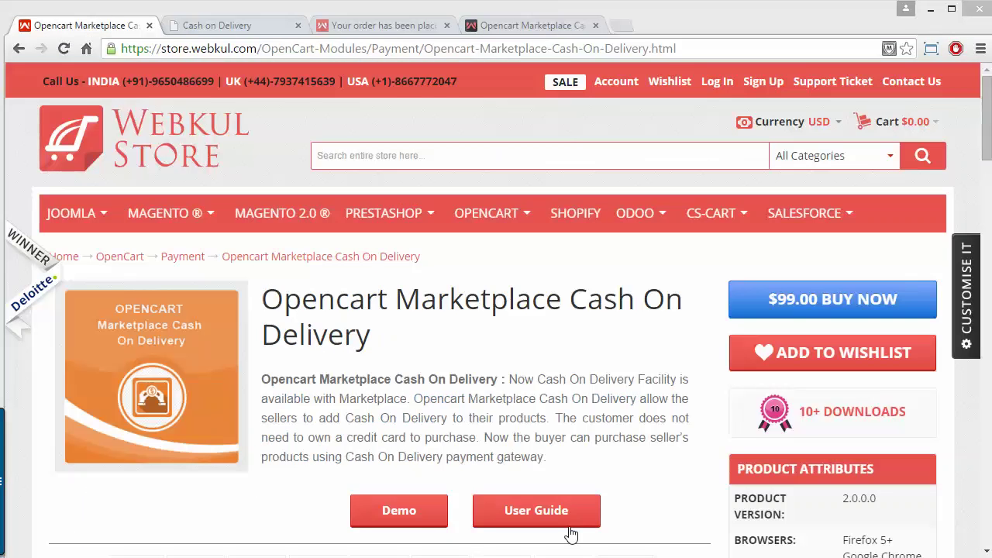